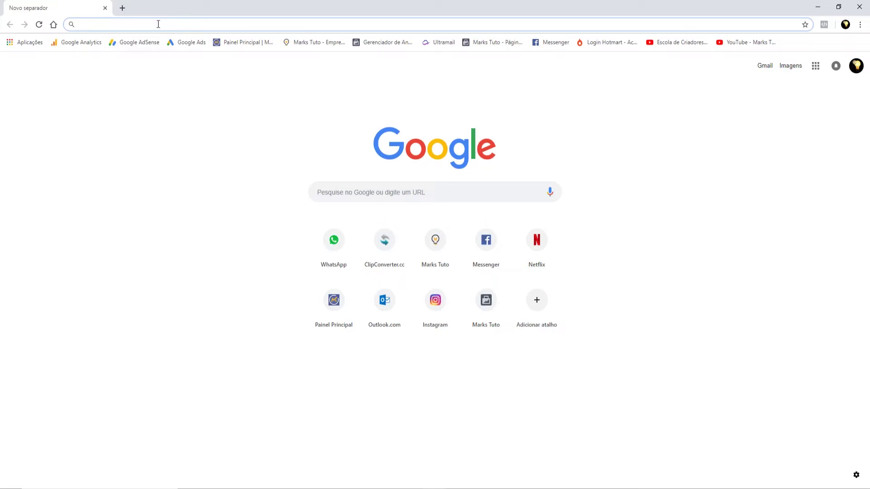
# - Load google.com.br, dismiss the security check-up popup, and search for 'unity 3d'
pyautogui.write('goo')
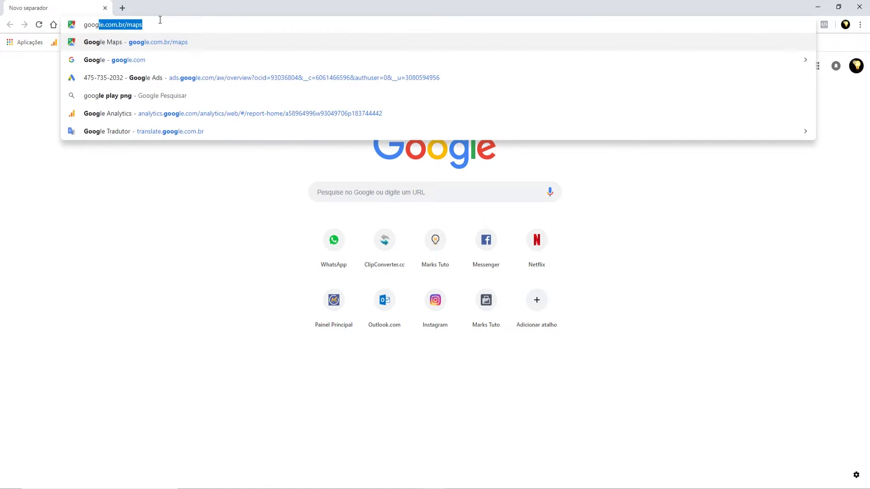
pyautogui.write('gle.com.br')
pyautogui.press('Return')
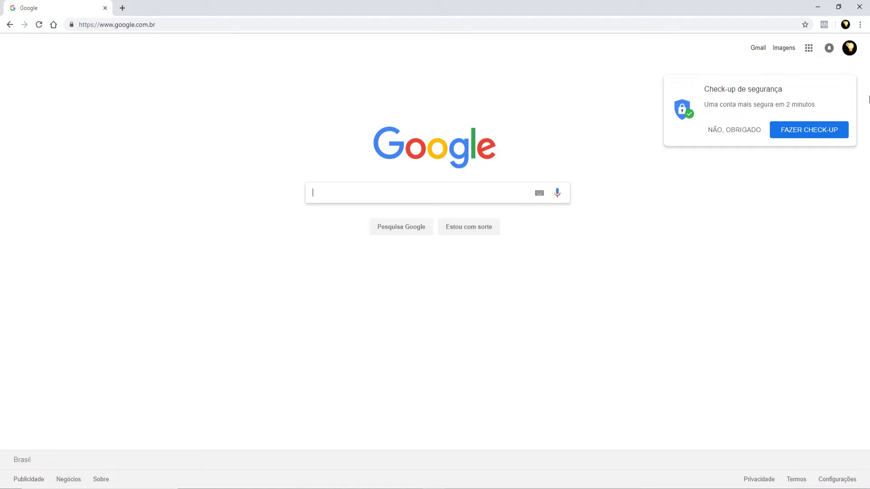
pyautogui.click(715, 131)
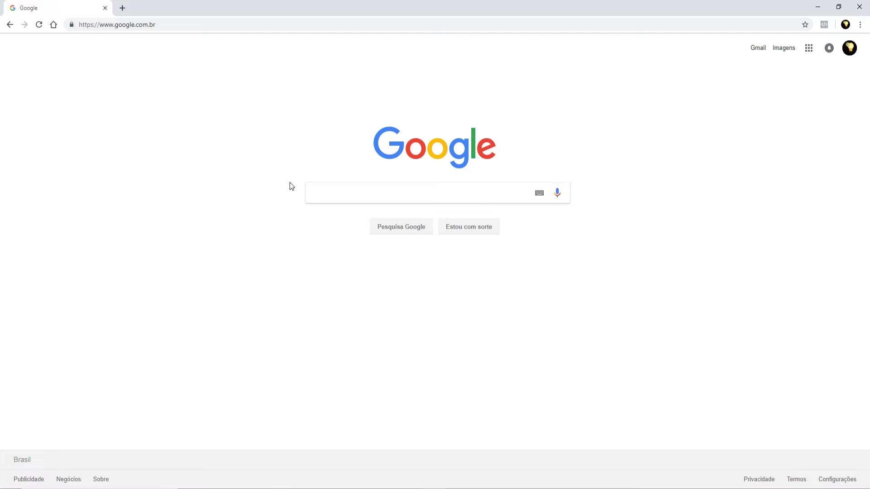
pyautogui.write('unity 3d')
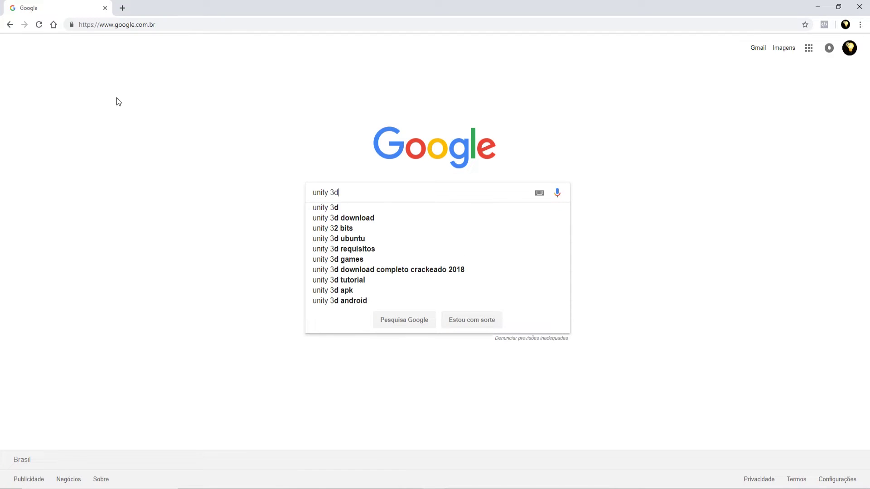
pyautogui.press('Return')
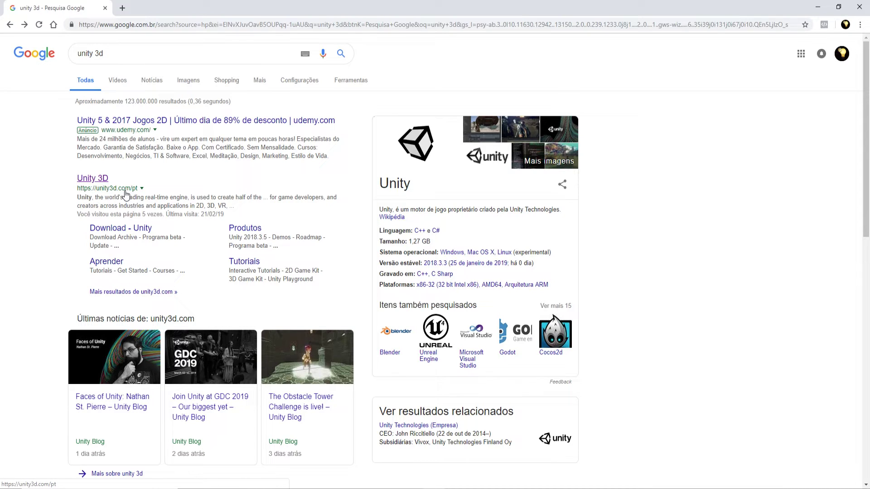
# - Open the Unity 3D site from the results and go to its 'Obtenha o Unity' store page
pyautogui.click(93, 180)
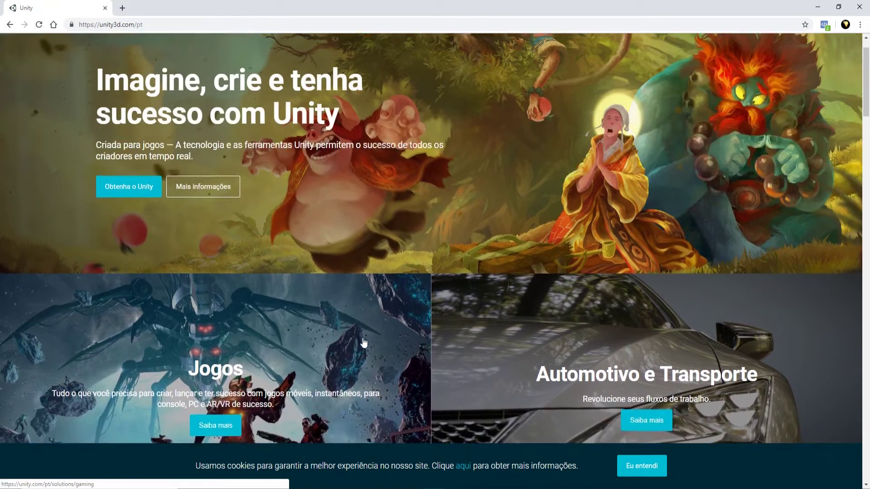
pyautogui.scroll(1, 364, 343)
pyautogui.click(641, 54)
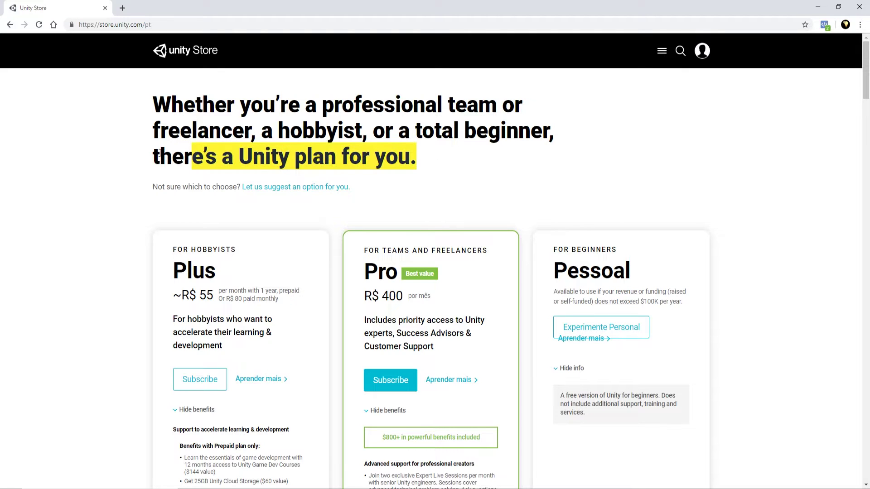
pyautogui.scroll(-1, 332, 290)
pyautogui.scroll(-1, 330, 286)
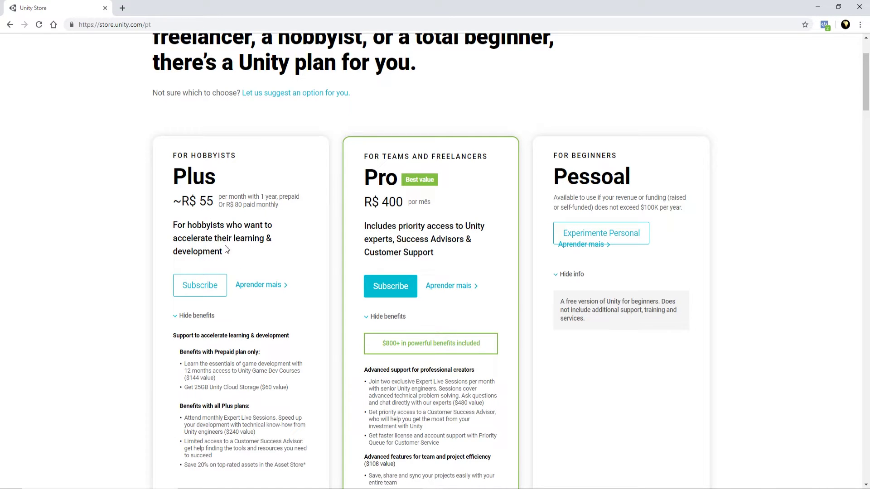
pyautogui.moveTo(186, 252); pyautogui.dragTo(223, 252)
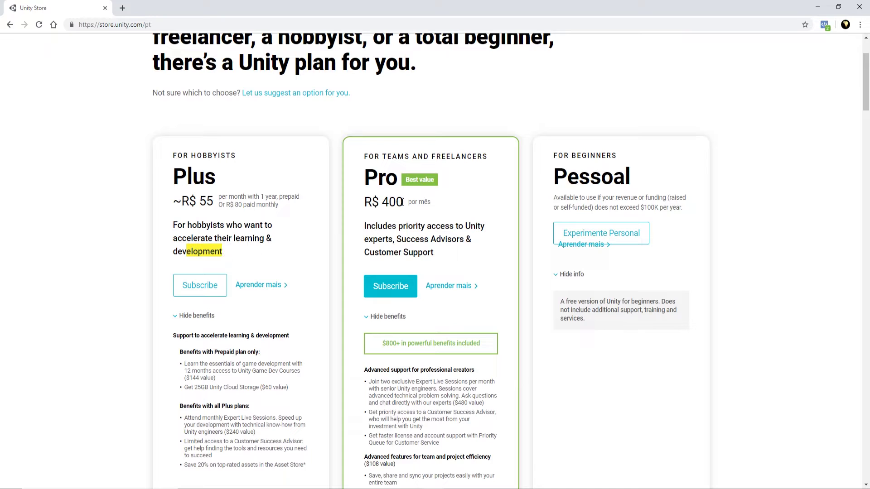
pyautogui.moveTo(364, 226); pyautogui.dragTo(449, 227)
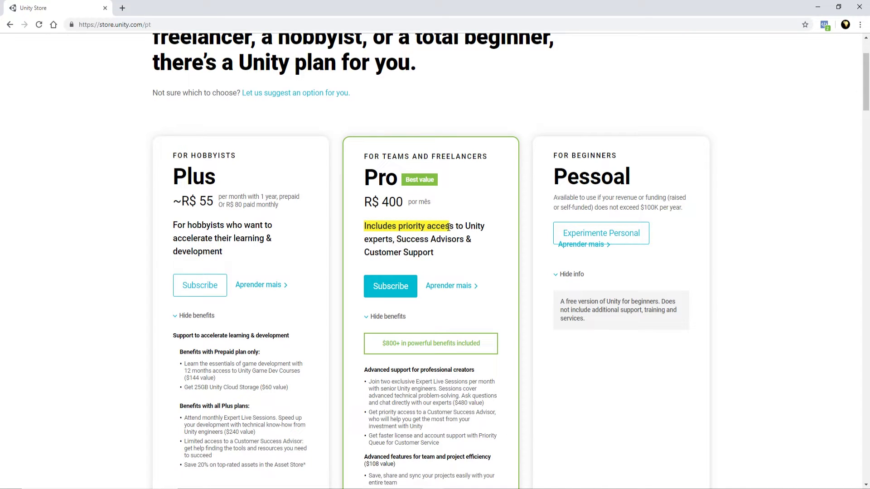
pyautogui.moveTo(448, 228); pyautogui.dragTo(465, 226)
pyautogui.doubleClick(374, 236)
pyautogui.click(431, 235)
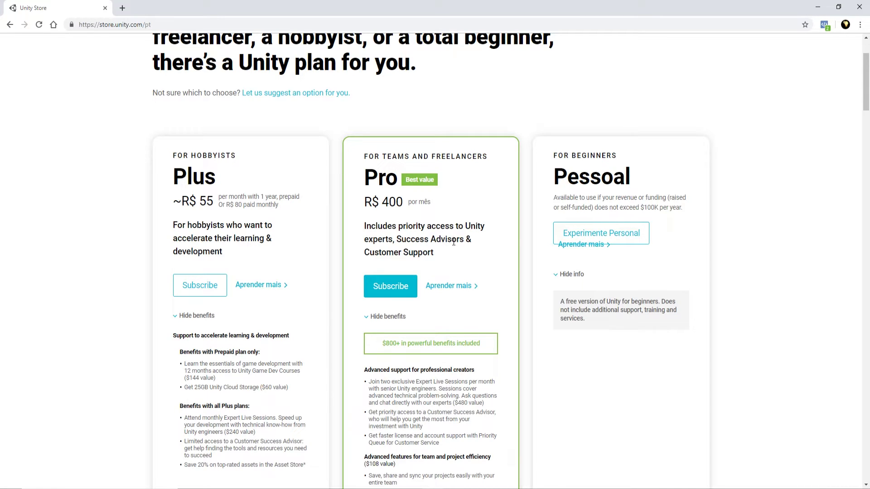
pyautogui.moveTo(433, 250); pyautogui.dragTo(348, 260)
pyautogui.click(433, 250)
pyautogui.scroll(1, 621, 227)
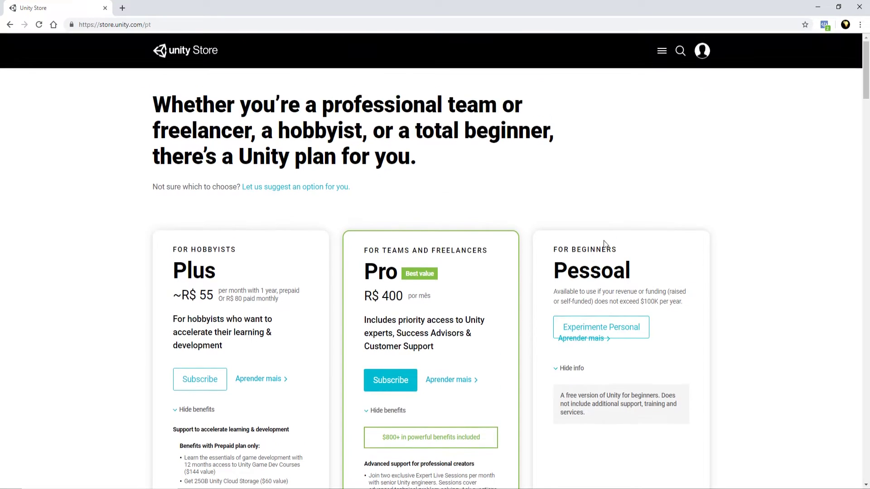
pyautogui.scroll(-2, 597, 206)
# - Choose Unity Personal, accept its terms, and download the installer for Windows
pyautogui.click(588, 189)
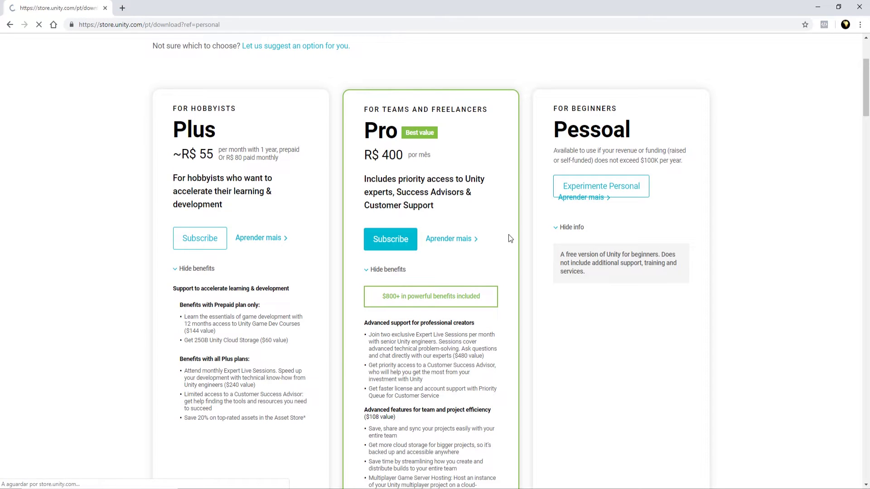
pyautogui.scroll(-2, 552, 259)
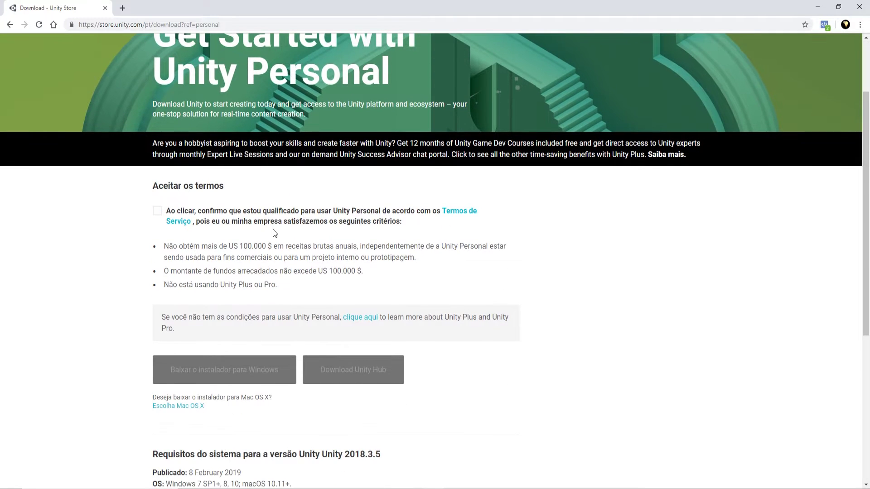
pyautogui.click(156, 211)
pyautogui.moveTo(163, 246); pyautogui.dragTo(314, 244)
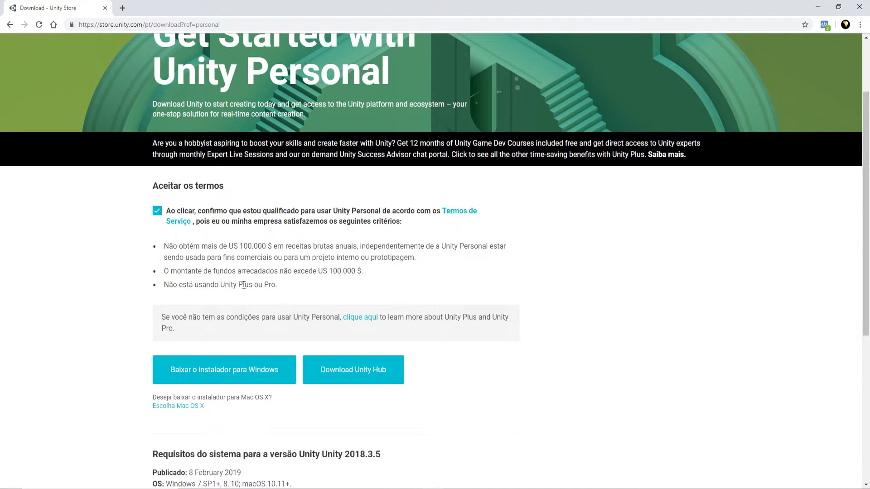
pyautogui.scroll(-2, 267, 288)
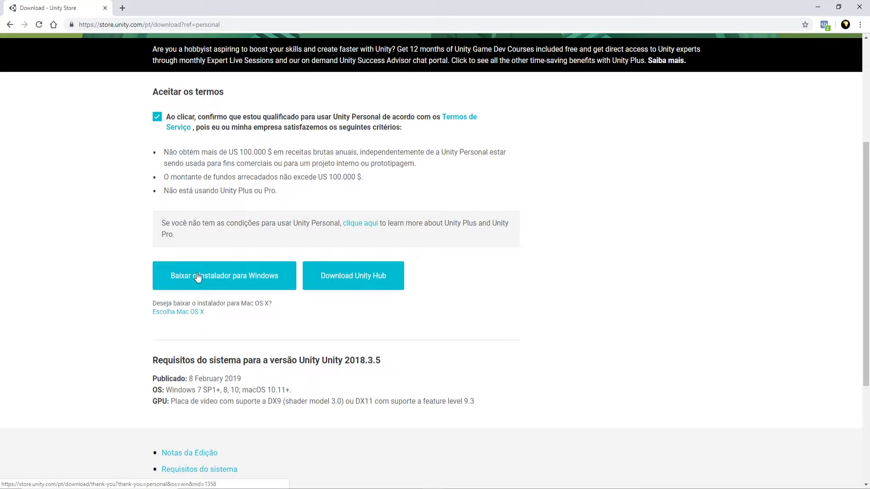
pyautogui.click(216, 277)
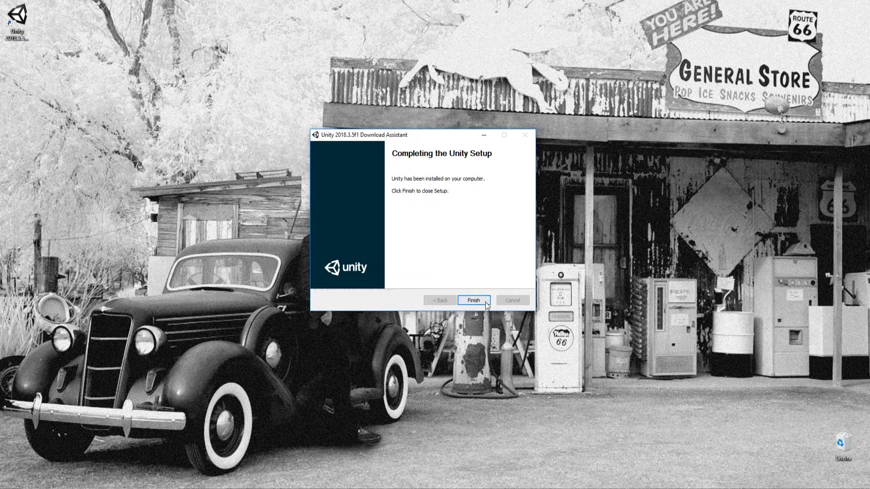
# - Finish the Unity 2018.3.5f1 setup and launch Unity from its desktop shortcut
pyautogui.click(471, 299)
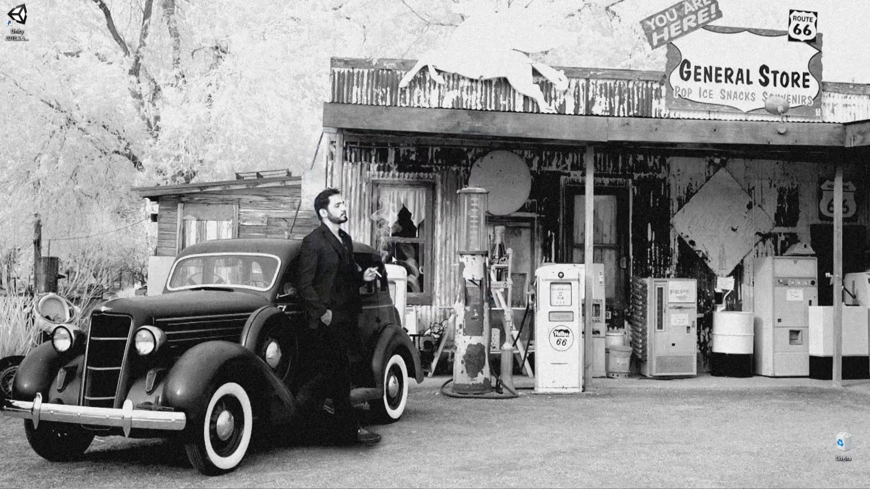
pyautogui.click(17, 18)
pyautogui.click(17, 20)
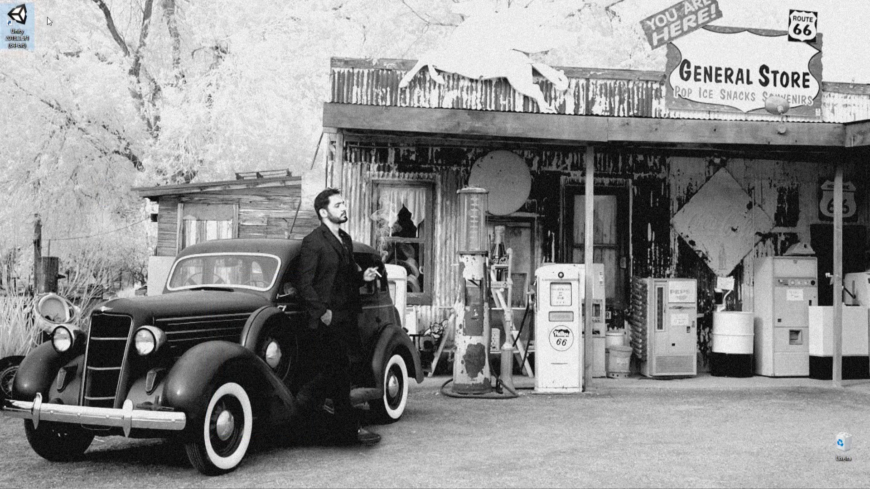
pyautogui.doubleClick(17, 20)
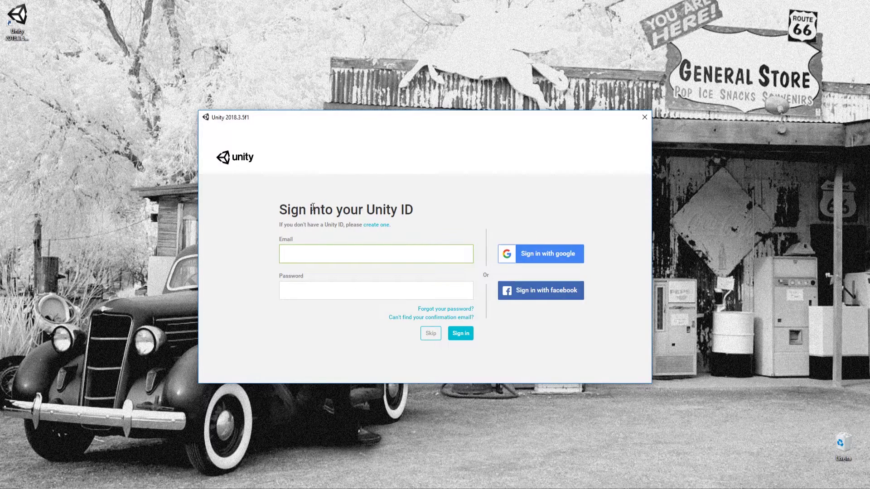
# - Sign into Unity with a Google account, entering the account's e-mail
pyautogui.moveTo(276, 214); pyautogui.dragTo(495, 208)
pyautogui.click(241, 209)
pyautogui.click(530, 265)
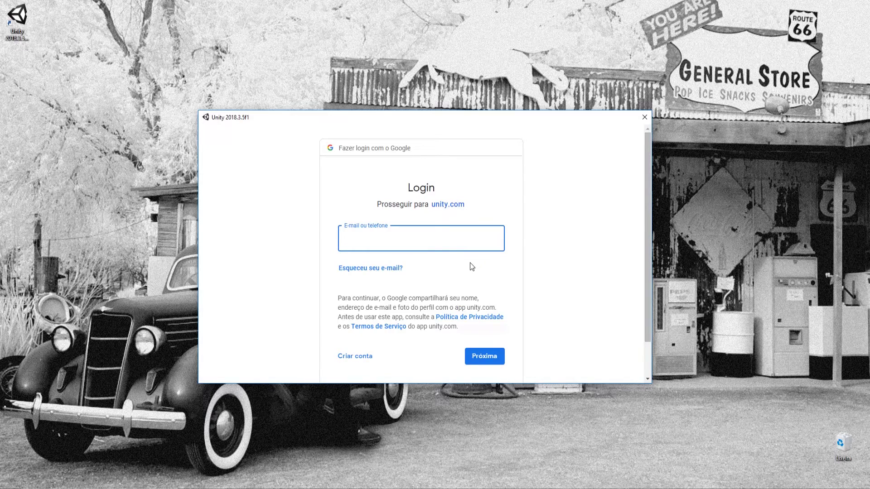
pyautogui.write('sparkax1')
pyautogui.press('Return')
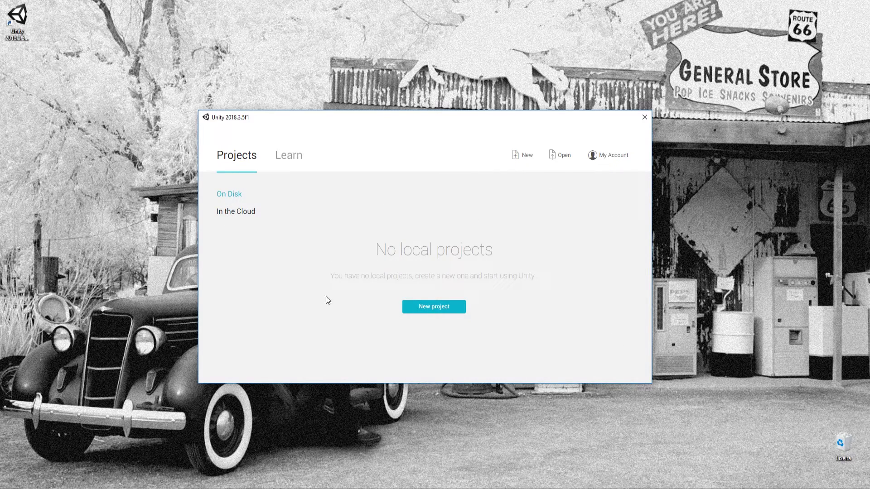
# - Glance at the tutorials, then start a new project named KEY
pyautogui.click(292, 159)
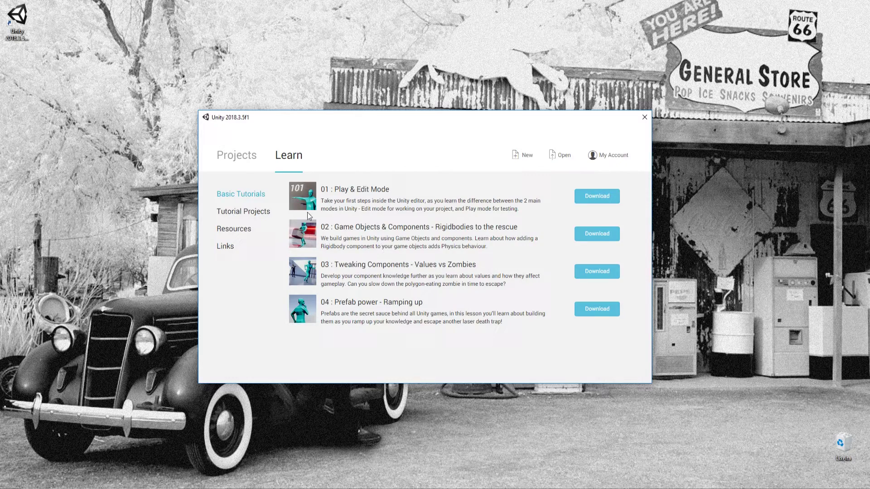
pyautogui.click(230, 160)
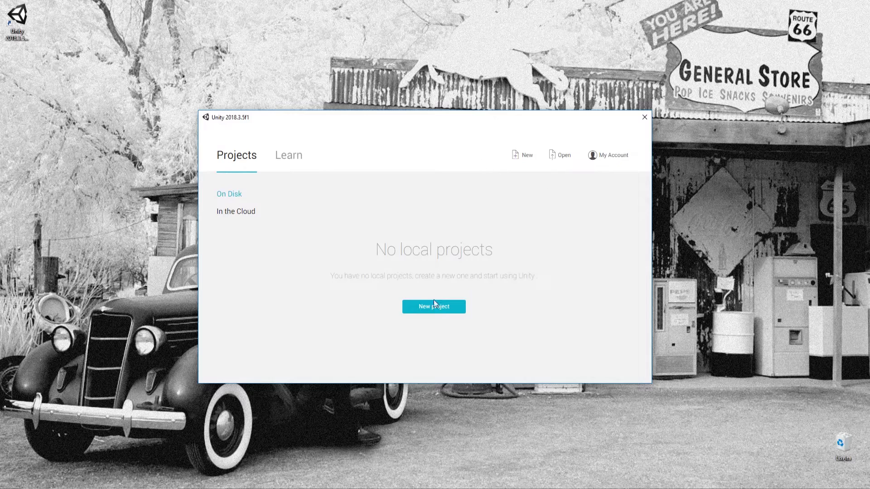
pyautogui.click(422, 307)
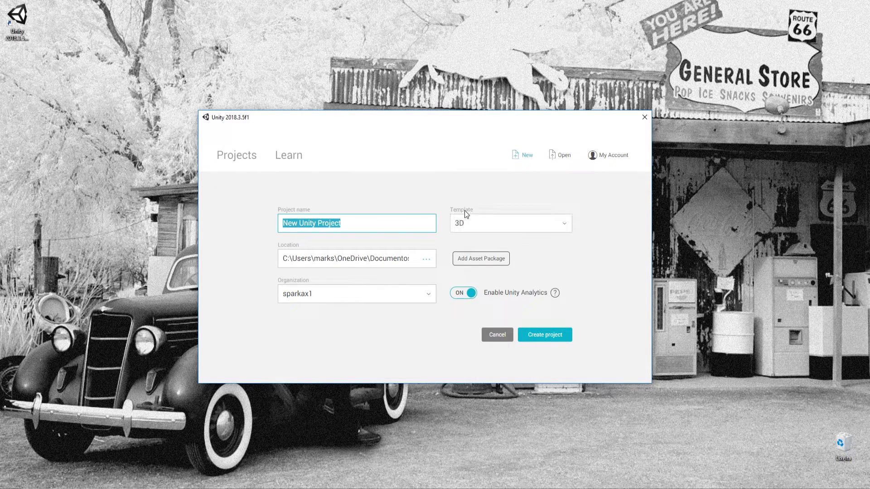
pyautogui.write('Teste')
pyautogui.hotkey('ctrl', 'a')
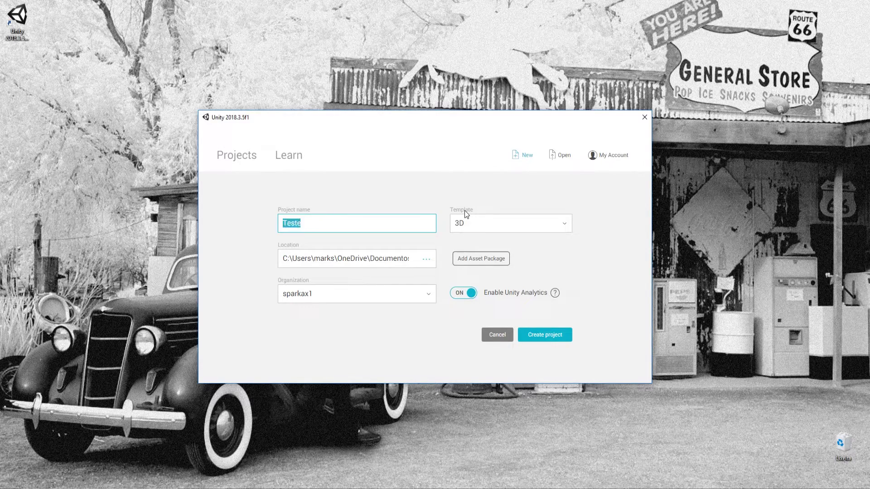
pyautogui.write('KEY')
# - Choose the 2D template, keep the existing organization, and create the project
pyautogui.scroll(1, 493, 226)
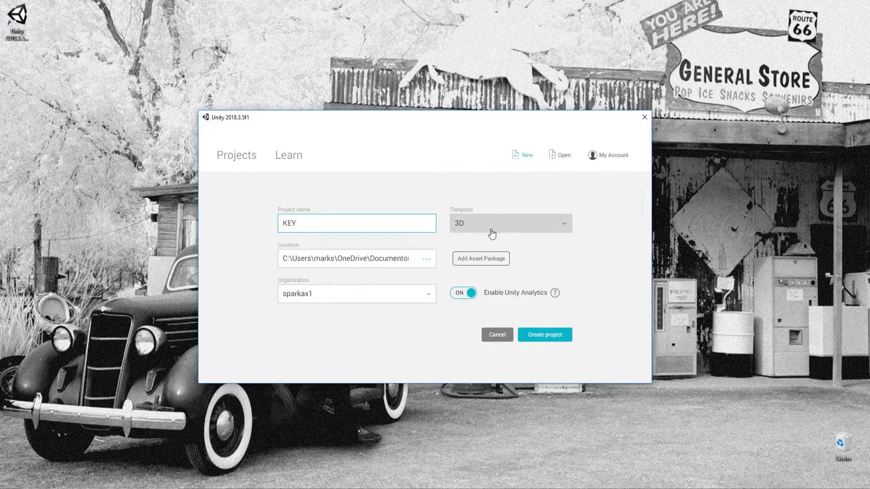
pyautogui.click(517, 231)
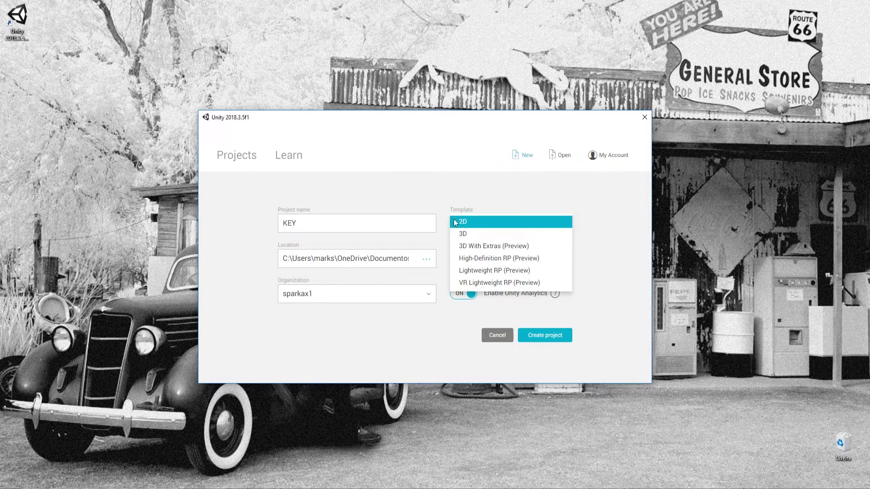
pyautogui.click(466, 223)
pyautogui.click(347, 295)
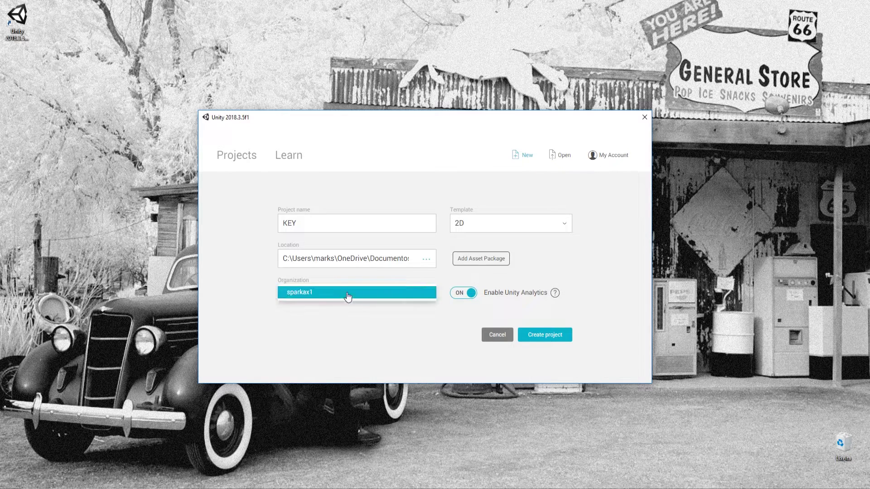
pyautogui.click(350, 334)
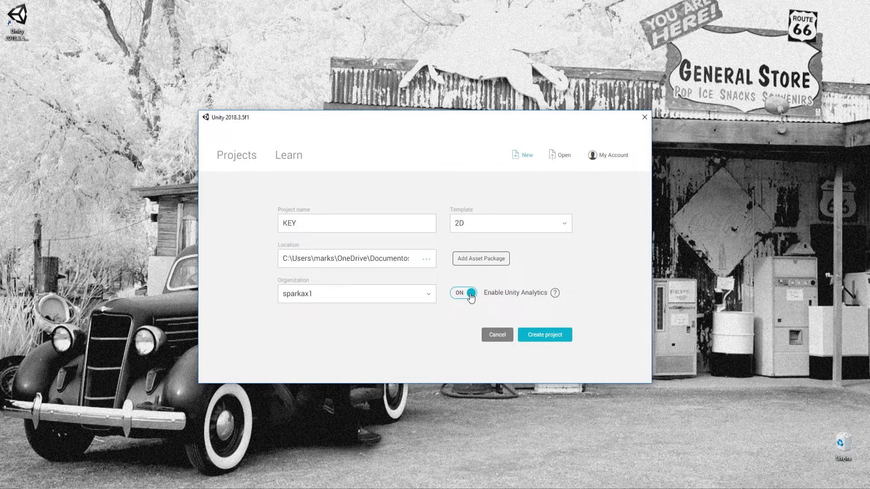
pyautogui.click(551, 335)
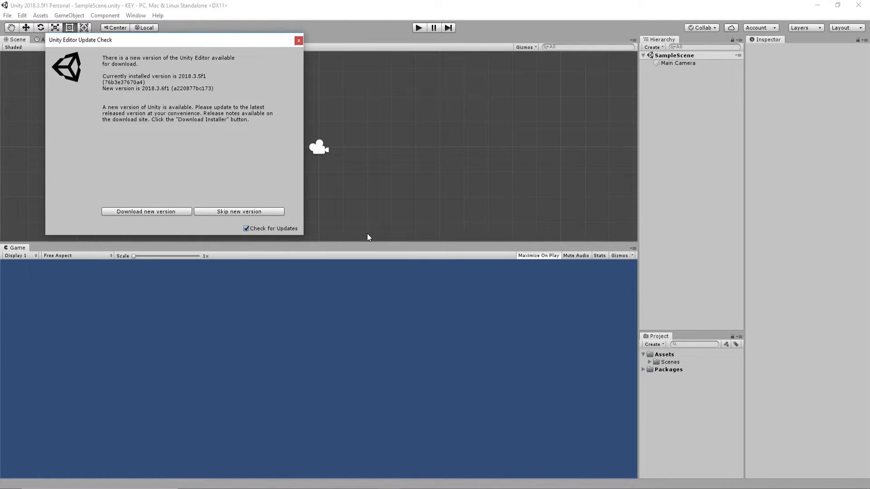
# - Close the Unity Editor Update Check notice about version 2018.3.6f1
pyautogui.click(299, 41)
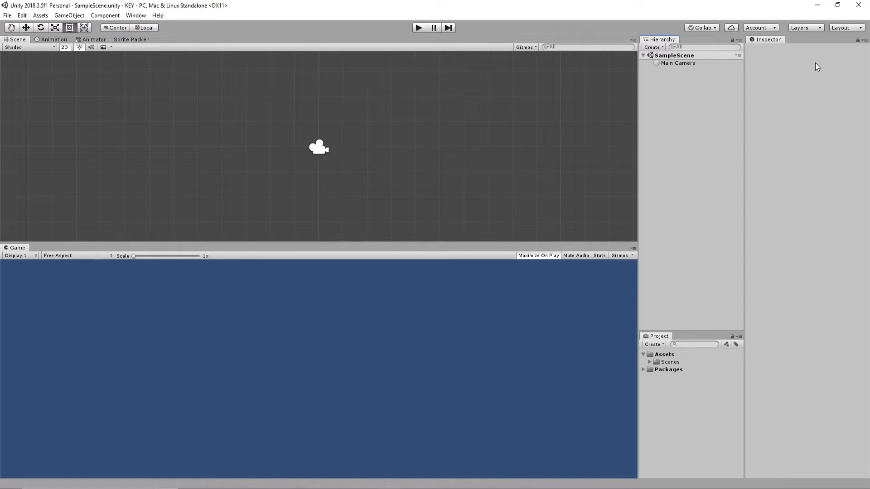
# - Try out the 2 by 3, 4 Split and Default window layouts
pyautogui.click(849, 29)
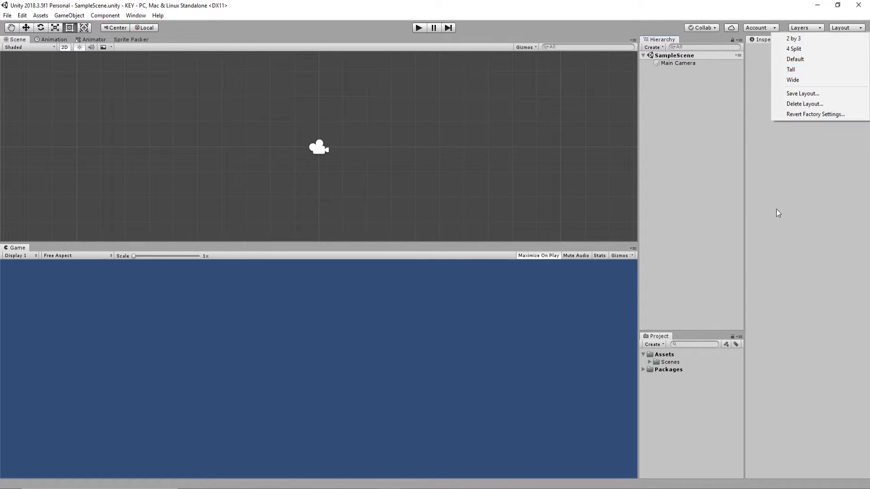
pyautogui.click(777, 212)
pyautogui.click(847, 28)
pyautogui.click(837, 39)
pyautogui.click(847, 28)
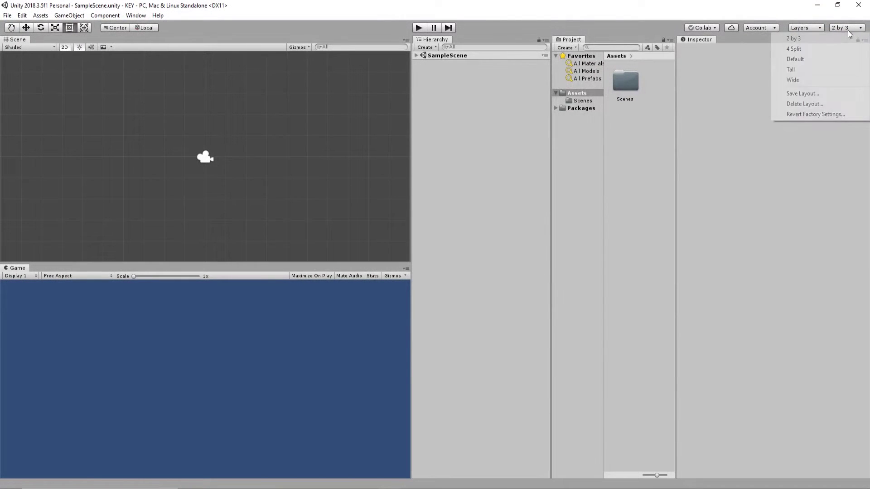
pyautogui.click(823, 49)
pyautogui.click(845, 26)
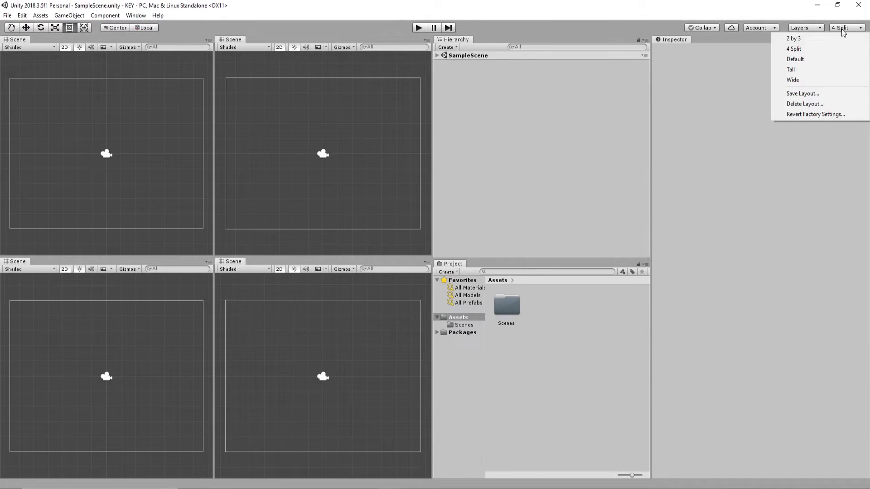
pyautogui.click(827, 58)
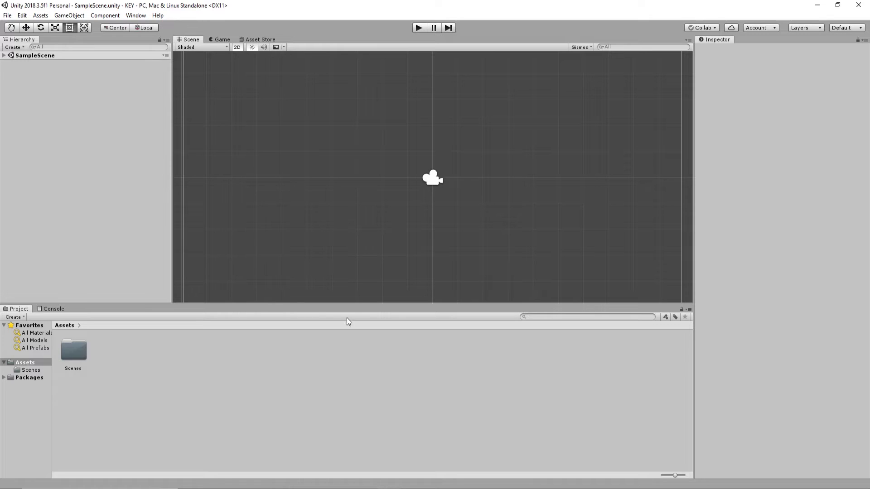
pyautogui.click(52, 111)
# - Switch to the 2 by 3 layout and widen the Scene and Game views
pyautogui.click(840, 29)
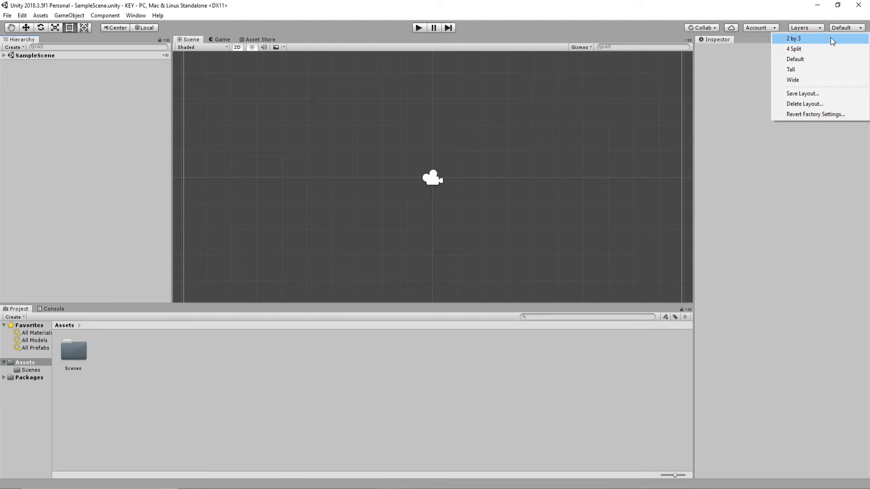
pyautogui.click(816, 40)
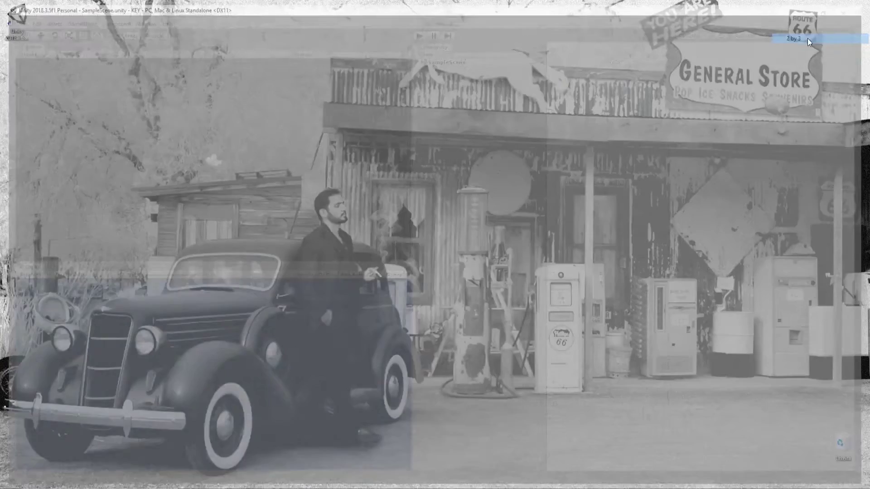
pyautogui.moveTo(410, 103); pyautogui.dragTo(708, 106)
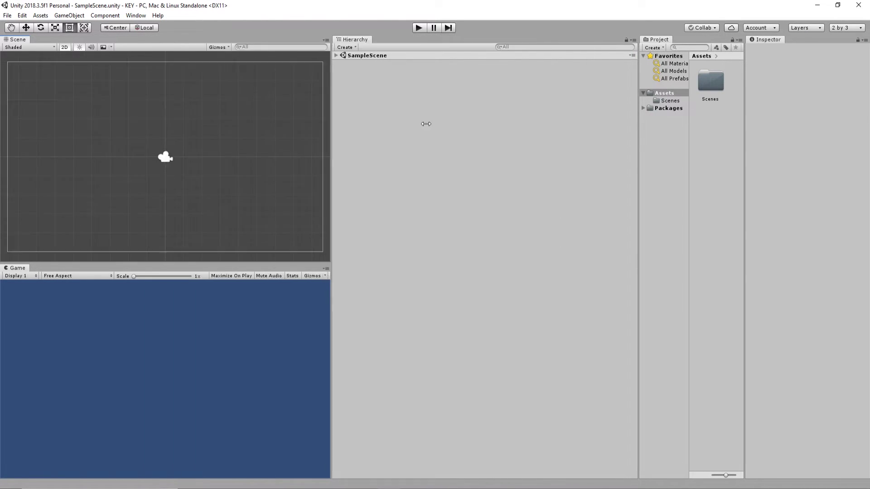
pyautogui.moveTo(708, 106)
pyautogui.mouseDown()
pyautogui.moveTo(565, 131)
pyautogui.moveTo(557, 123)
pyautogui.mouseUp()
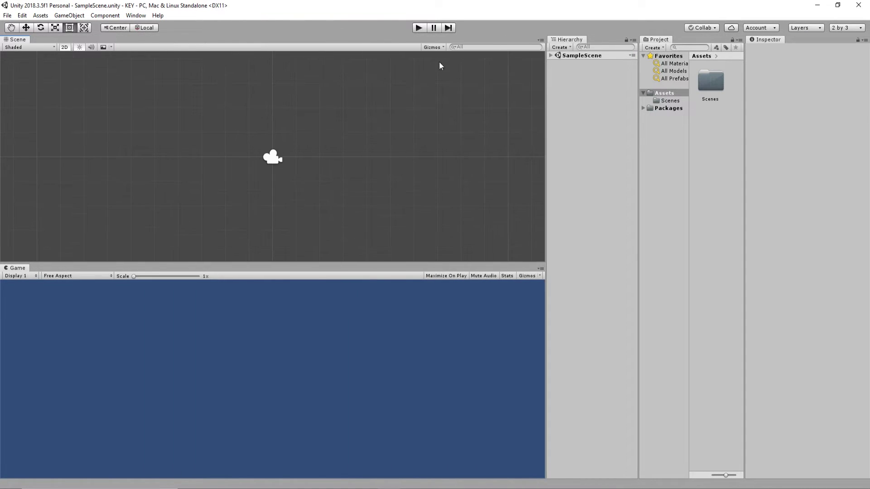
# - Pan the Scene view and set the Project panel to One Column Layout
pyautogui.moveTo(183, 157); pyautogui.dragTo(221, 145, button='middle')
pyautogui.click(739, 41)
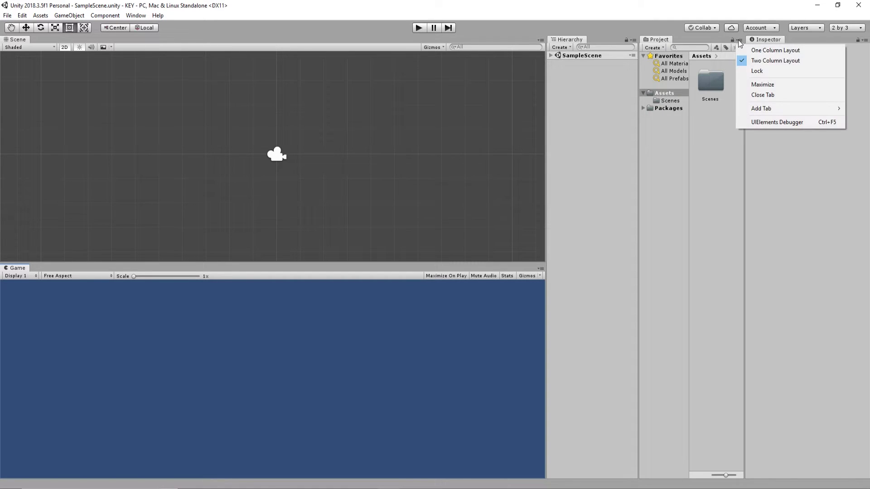
pyautogui.click(765, 51)
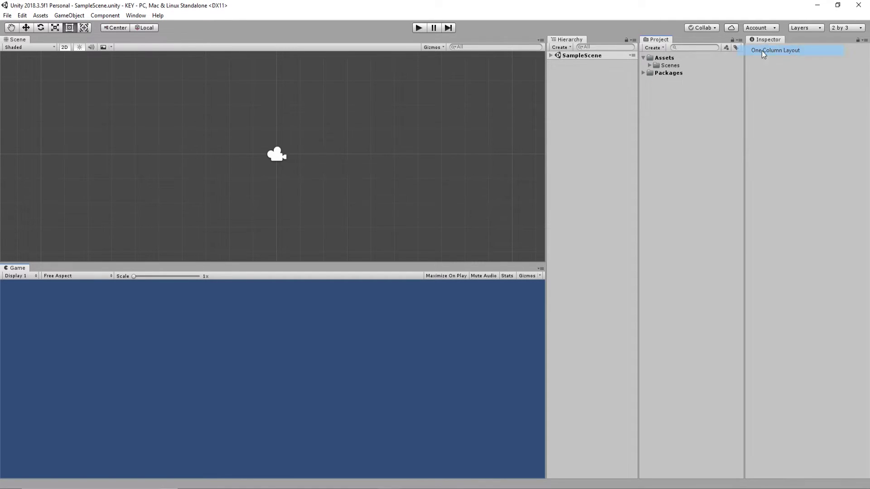
# - Toggle the Packages, Assets and Scenes folders, then show Main Camera under SampleScene
pyautogui.click(644, 73)
pyautogui.click(643, 73)
pyautogui.click(644, 73)
pyautogui.click(643, 73)
pyautogui.click(643, 58)
pyautogui.click(643, 58)
pyautogui.click(649, 66)
pyautogui.click(649, 65)
pyautogui.click(550, 55)
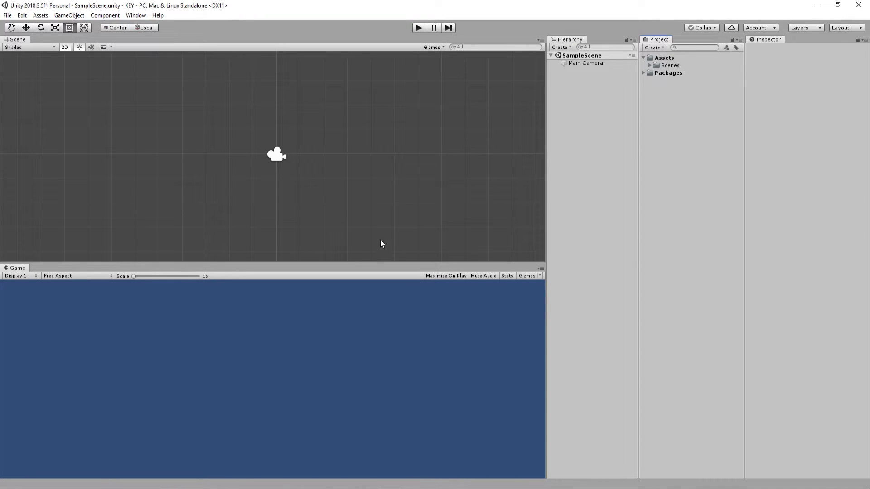
# - Dock the Hierarchy above the Project panel and resize the surrounding panels
pyautogui.moveTo(567, 40)
pyautogui.mouseDown()
pyautogui.moveTo(659, 156)
pyautogui.moveTo(564, 42)
pyautogui.mouseUp()
pyautogui.moveTo(560, 42)
pyautogui.mouseDown()
pyautogui.moveTo(648, 122)
pyautogui.moveTo(666, 125)
pyautogui.mouseUp()
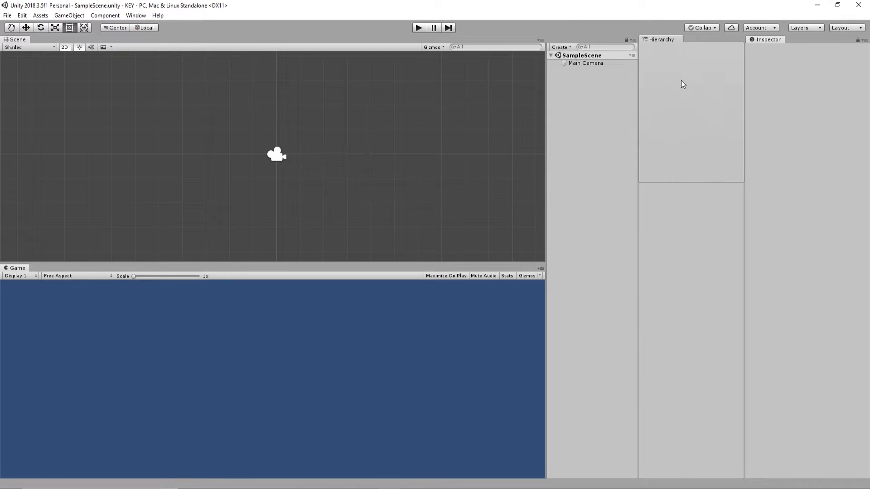
pyautogui.moveTo(681, 81); pyautogui.dragTo(664, 58)
pyautogui.moveTo(671, 97); pyautogui.dragTo(667, 66)
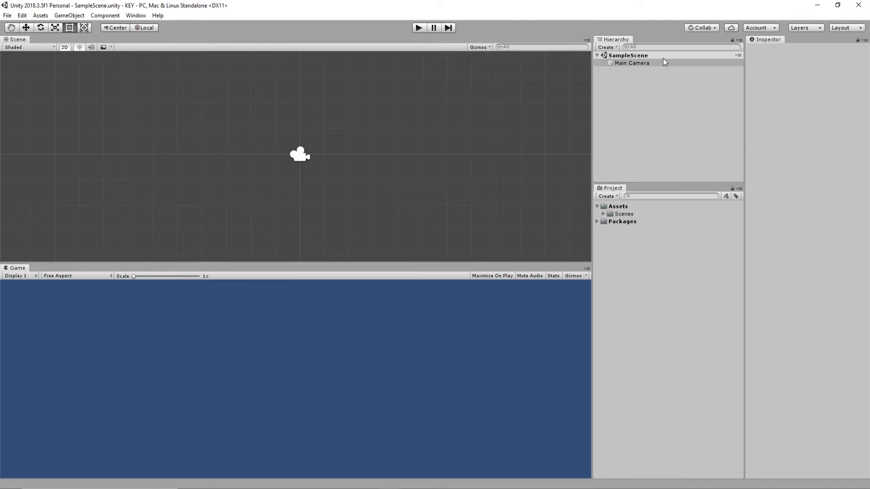
pyautogui.moveTo(594, 113); pyautogui.dragTo(638, 114)
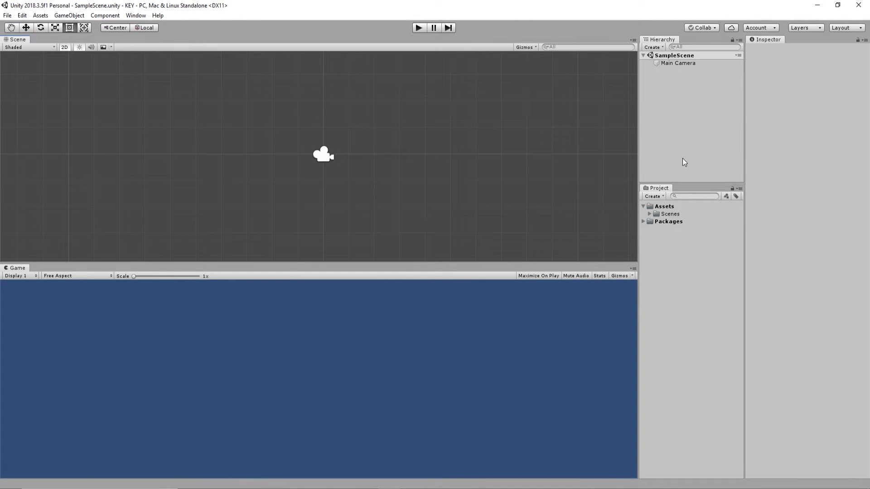
pyautogui.moveTo(686, 181); pyautogui.dragTo(687, 284)
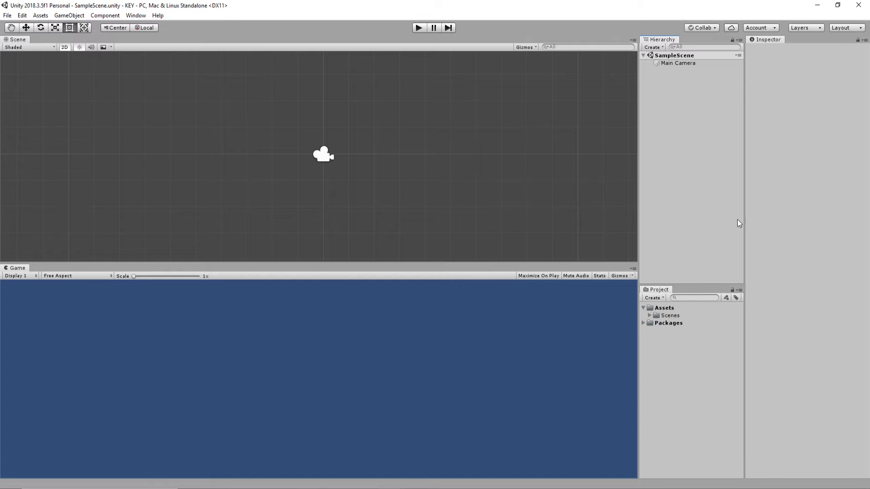
# - Select and deselect the Main Camera to inspect its position 0, 0, -10 and orthographic size 5
pyautogui.moveTo(507, 80); pyautogui.dragTo(273, 220)
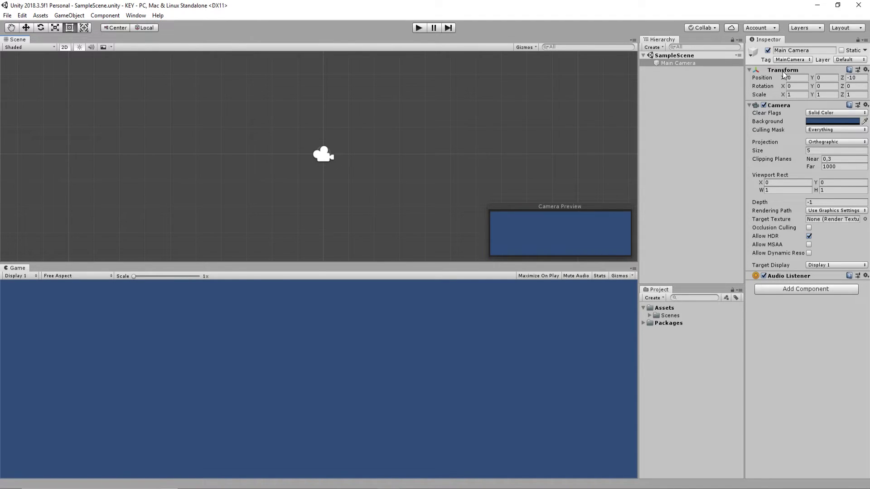
pyautogui.click(426, 168)
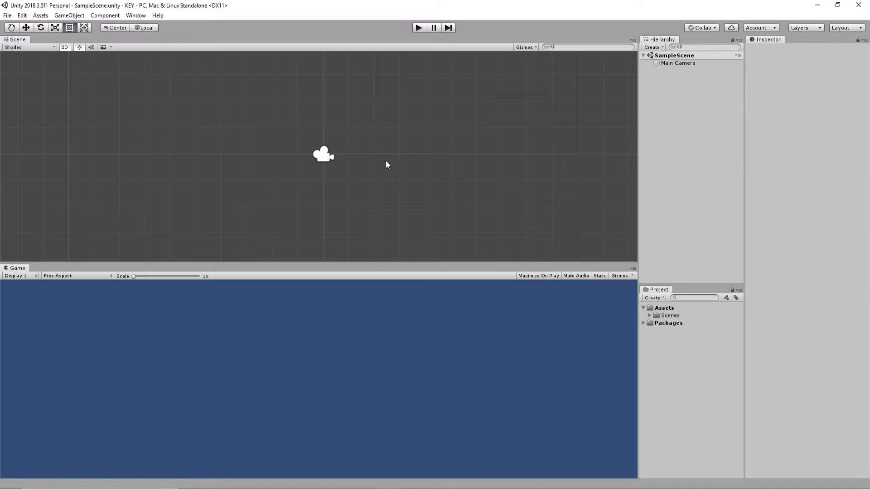
pyautogui.click(330, 152)
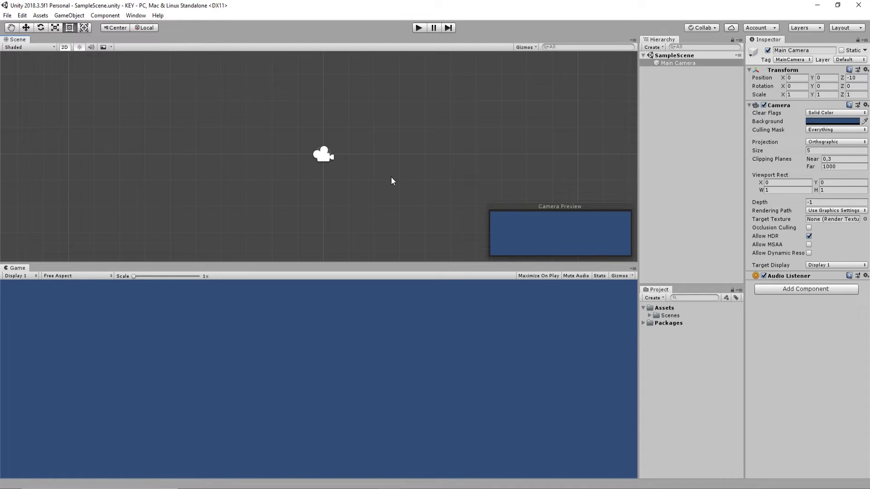
pyautogui.click(372, 151)
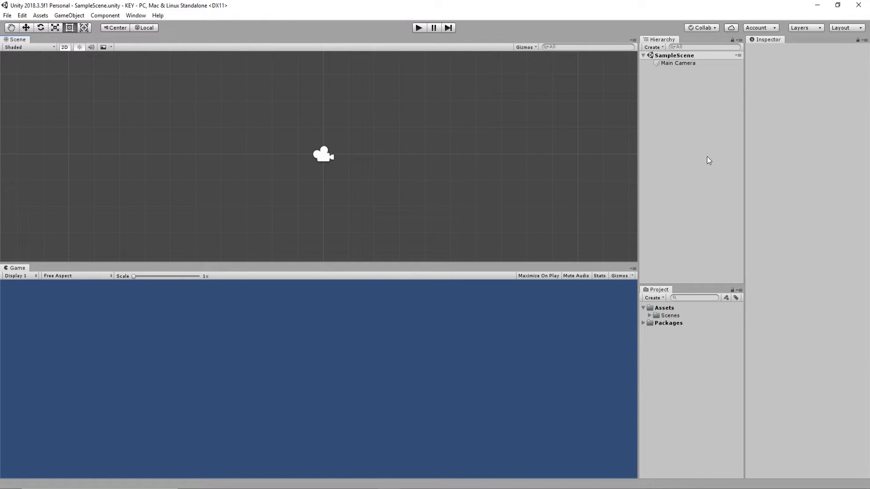
# - Dock the Hierarchy as its own column left of the Project panel, then pan the Scene view
pyautogui.moveTo(661, 42); pyautogui.dragTo(633, 132)
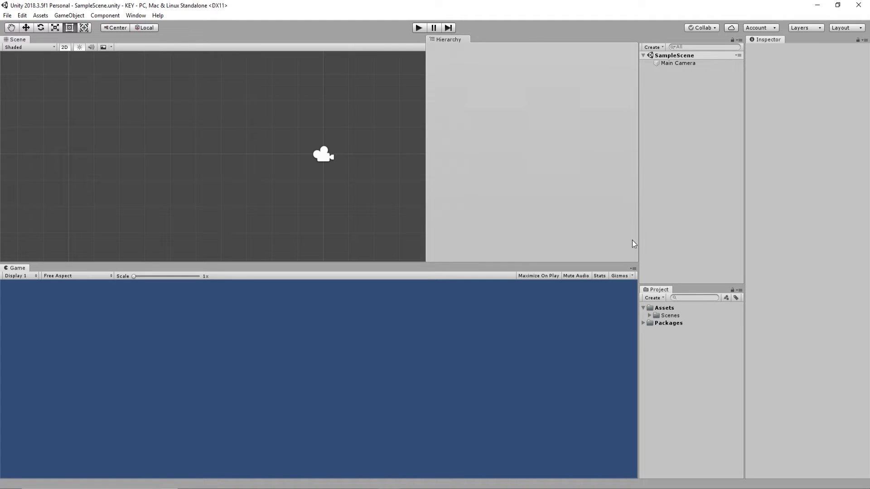
pyautogui.moveTo(630, 237); pyautogui.dragTo(589, 240)
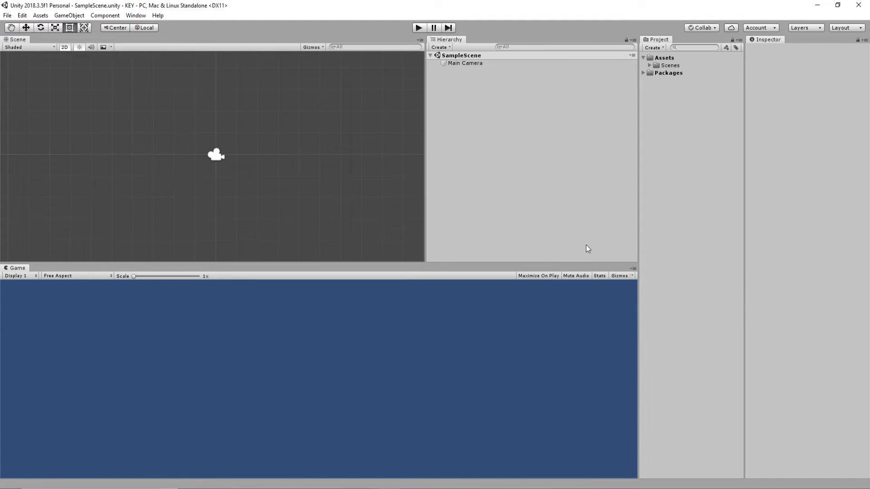
pyautogui.moveTo(452, 40); pyautogui.dragTo(678, 208)
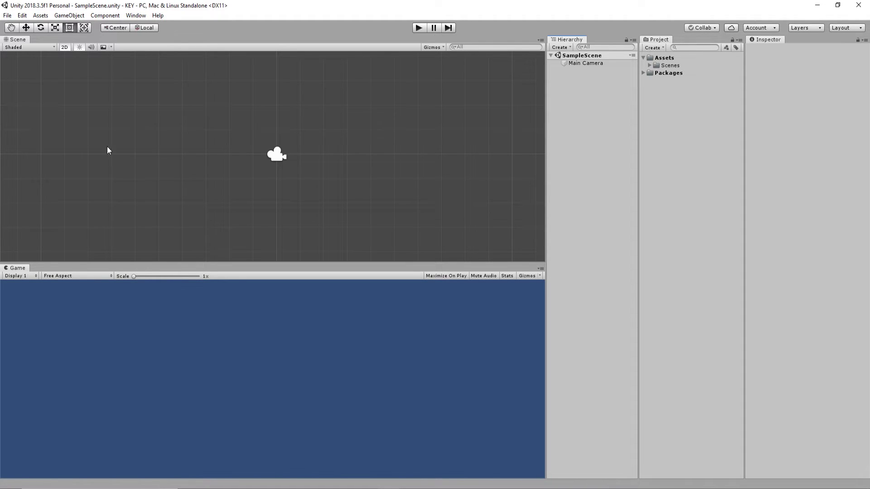
pyautogui.moveTo(53, 96); pyautogui.dragTo(171, 186)
pyautogui.moveTo(201, 115); pyautogui.dragTo(162, 126, button='middle')
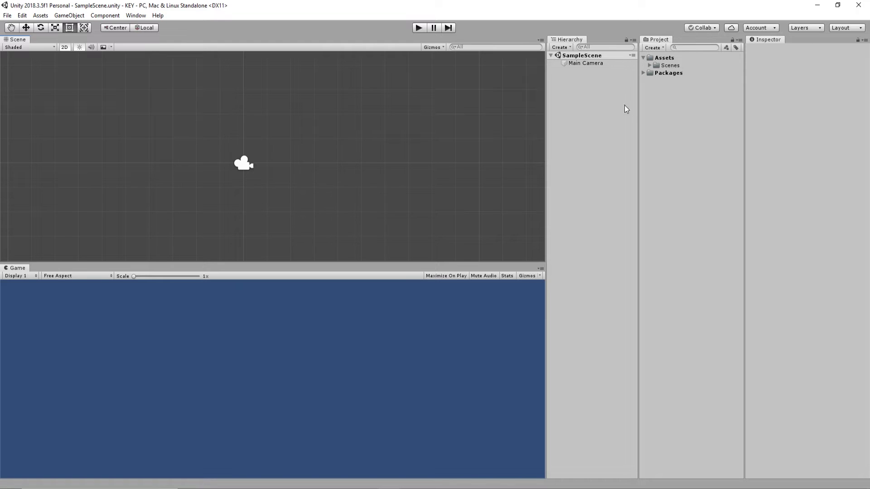
# - Expand the Scenes folder, select the SampleScene asset, and collapse it again
pyautogui.click(649, 65)
pyautogui.click(650, 65)
pyautogui.click(651, 65)
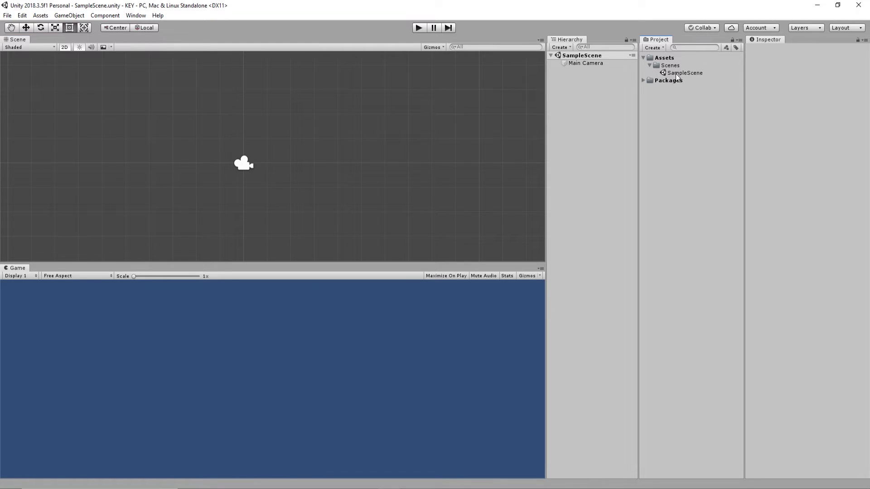
pyautogui.click(681, 73)
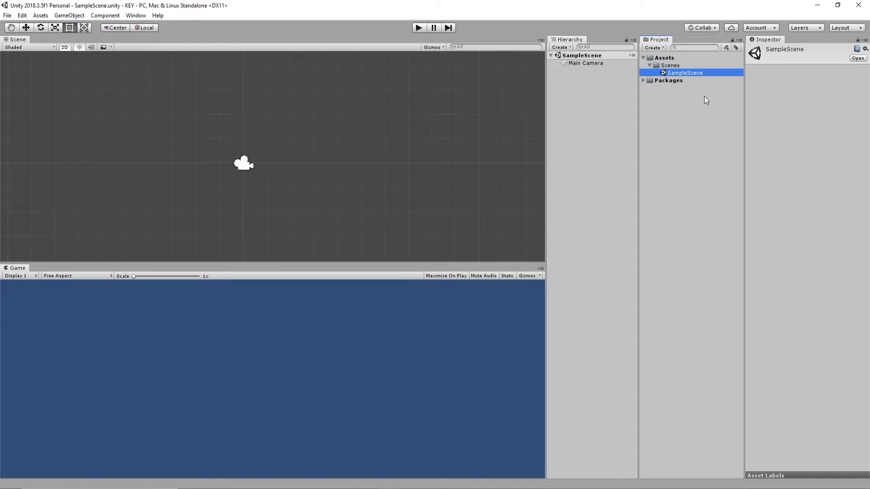
pyautogui.click(650, 65)
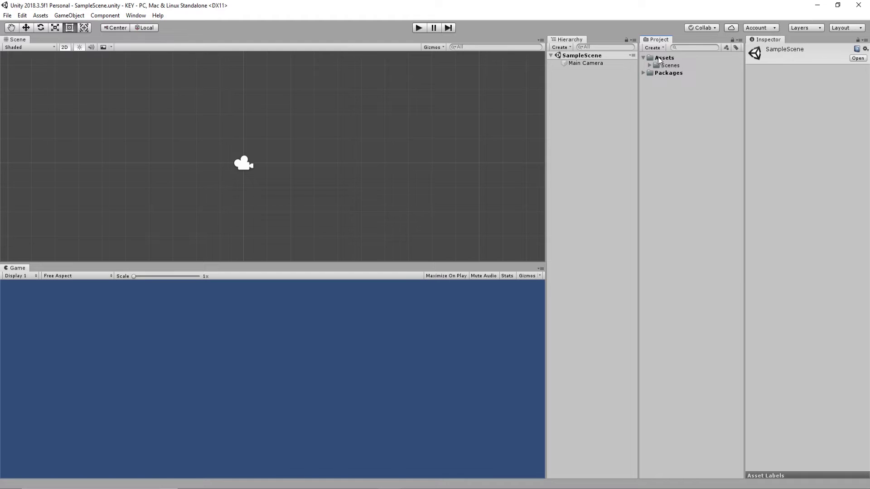
# - Create a new folder in Assets named 'Imagens KEY'
pyautogui.rightClick(658, 57)
pyautogui.click(644, 127)
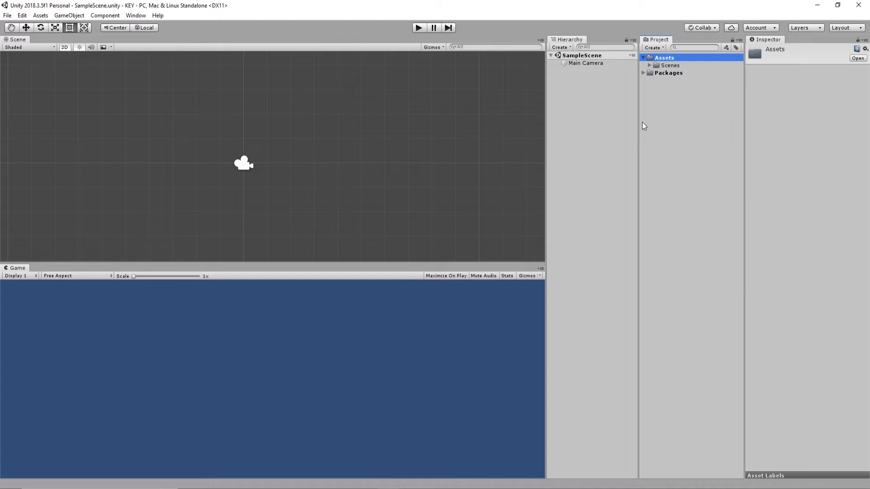
pyautogui.rightClick(667, 57)
pyautogui.moveTo(687, 64)
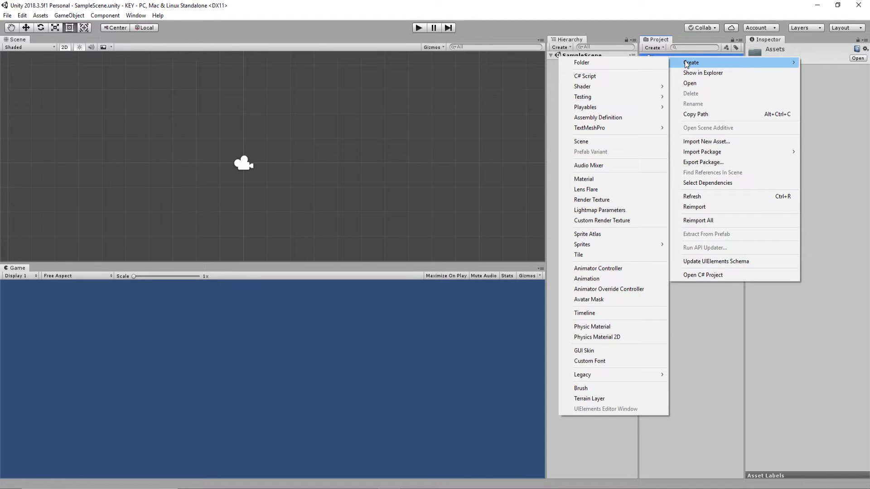
pyautogui.click(709, 323)
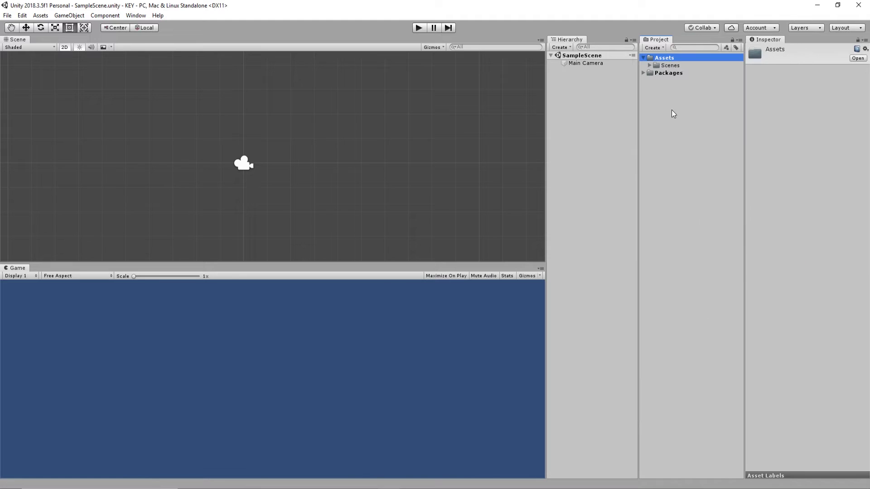
pyautogui.rightClick(664, 58)
pyautogui.moveTo(681, 66)
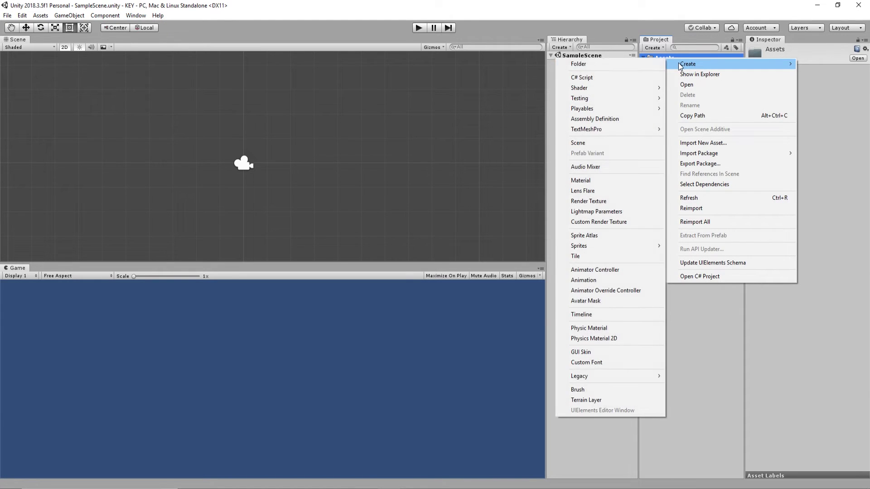
pyautogui.click(614, 63)
pyautogui.write('Imagens KEY')
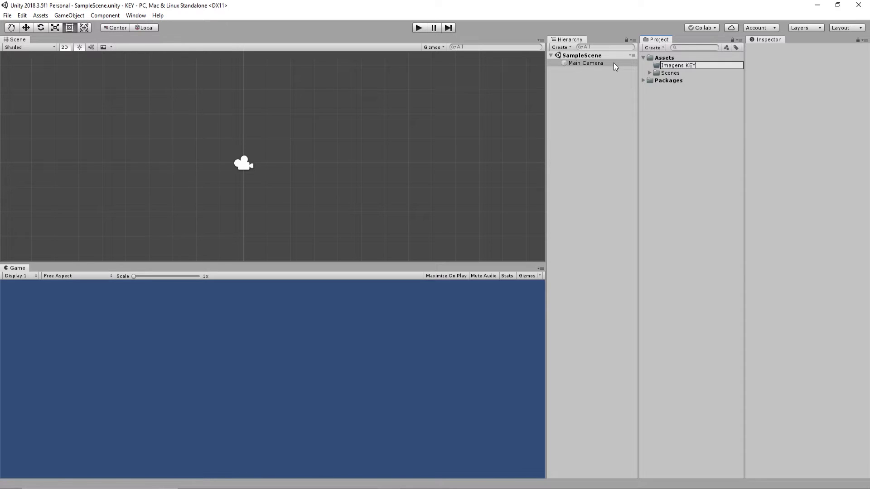
pyautogui.press('Return')
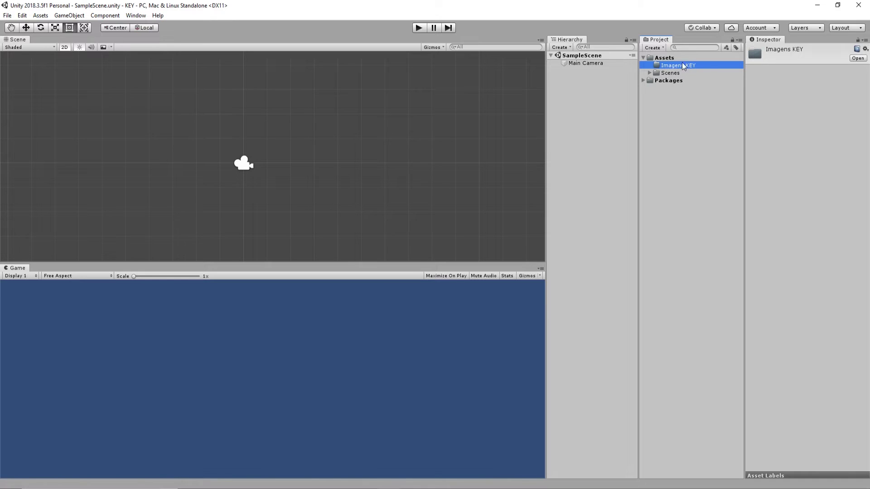
# - Drag the Imagens KEY folder into the Scene view and back, then box-select the camera
pyautogui.moveTo(677, 67); pyautogui.dragTo(261, 151)
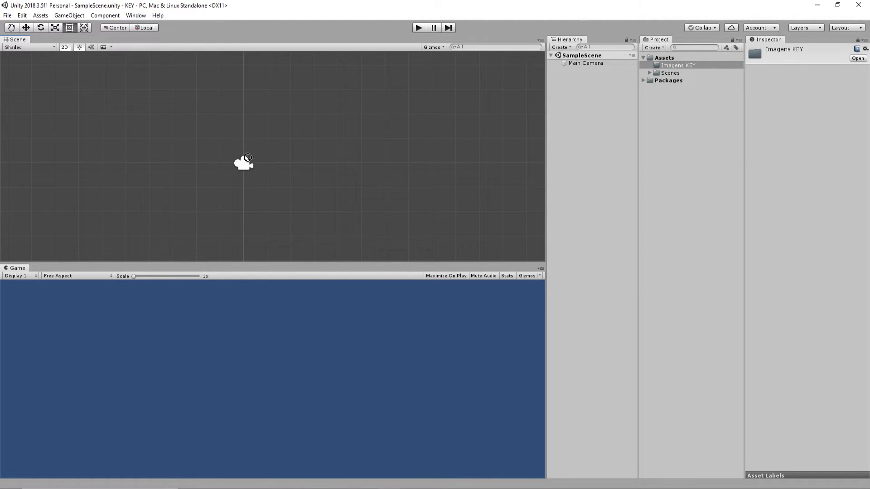
pyautogui.moveTo(260, 151); pyautogui.dragTo(662, 71)
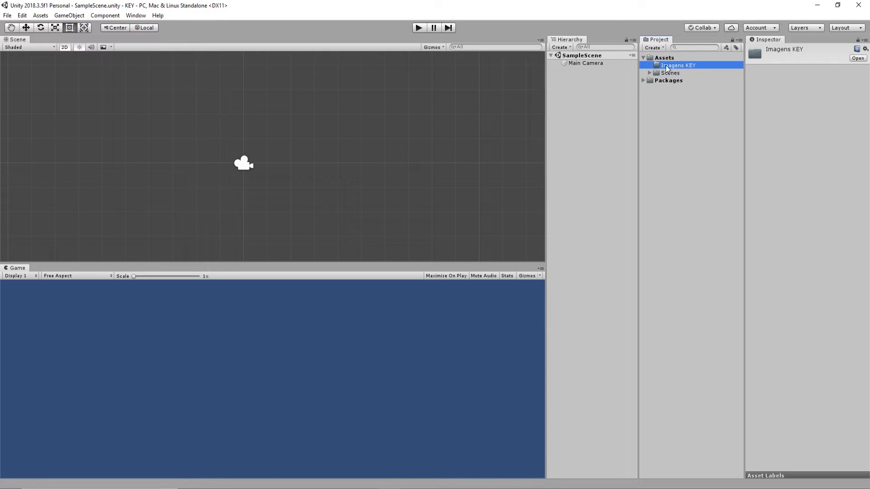
pyautogui.moveTo(176, 109); pyautogui.dragTo(300, 187)
pyautogui.moveTo(188, 144); pyautogui.dragTo(230, 147, button='middle')
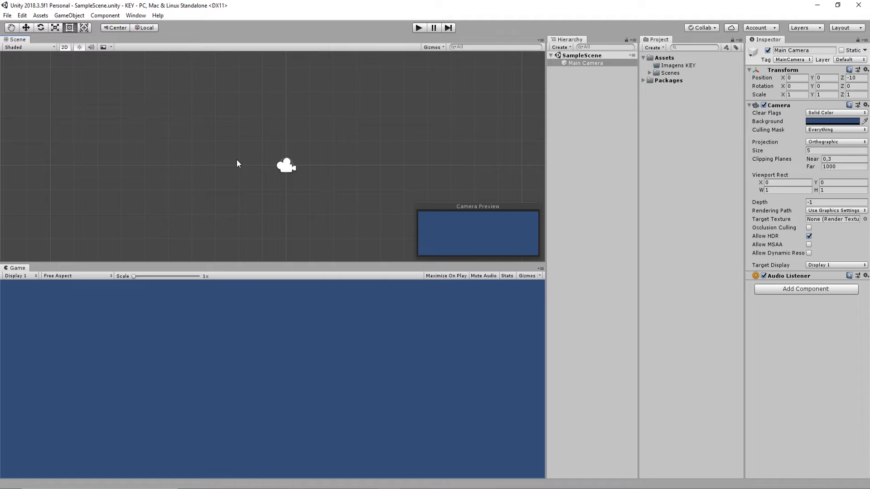
# - Select the Main Camera and switch focus between the Game and Scene views
pyautogui.click(92, 326)
pyautogui.moveTo(321, 137); pyautogui.dragTo(259, 194)
pyautogui.click(269, 226)
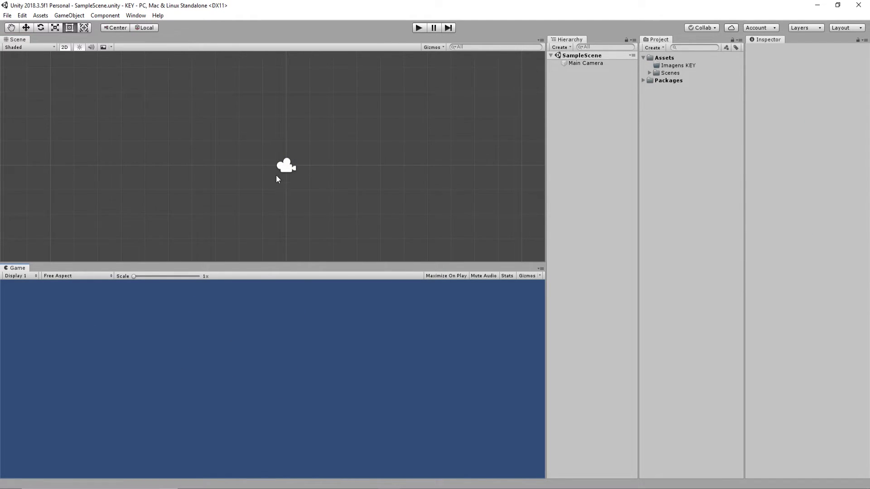
pyautogui.click(288, 166)
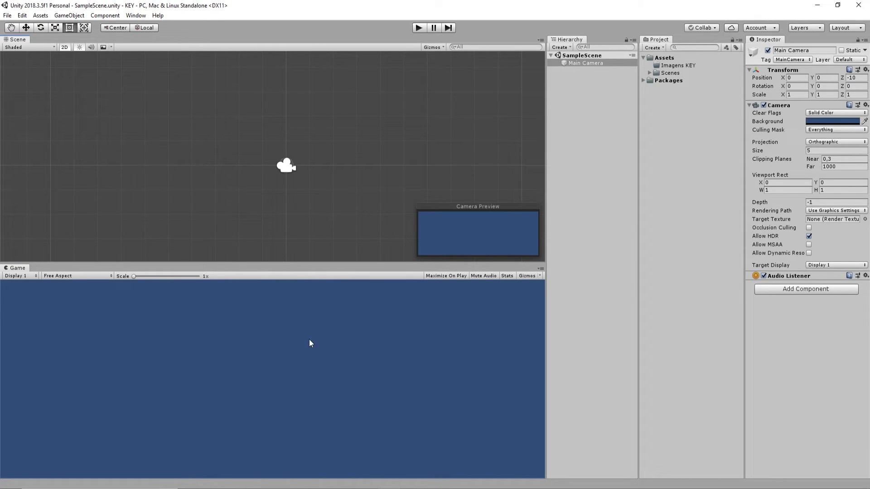
pyautogui.click(278, 367)
pyautogui.click(287, 170)
pyautogui.click(252, 369)
# - Toggle the Main Camera selection via Scene box-selects and Hierarchy clicks, ending on SampleScene
pyautogui.click(595, 71)
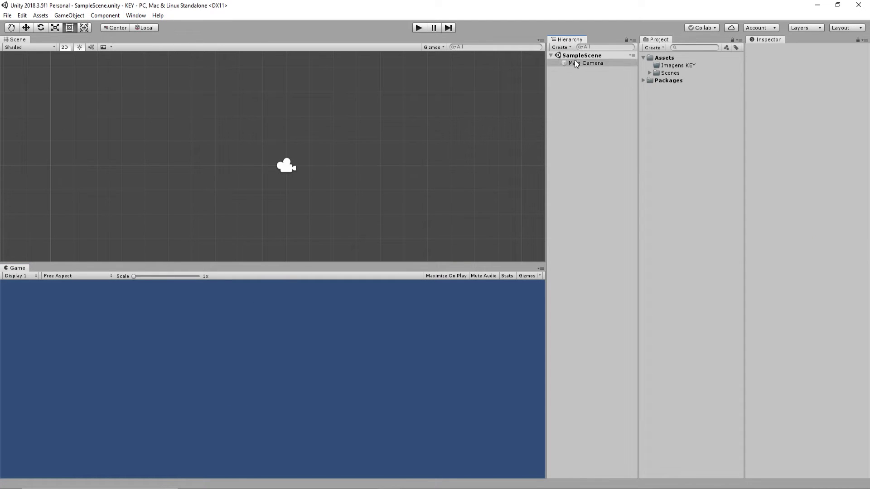
pyautogui.moveTo(375, 134); pyautogui.dragTo(254, 205)
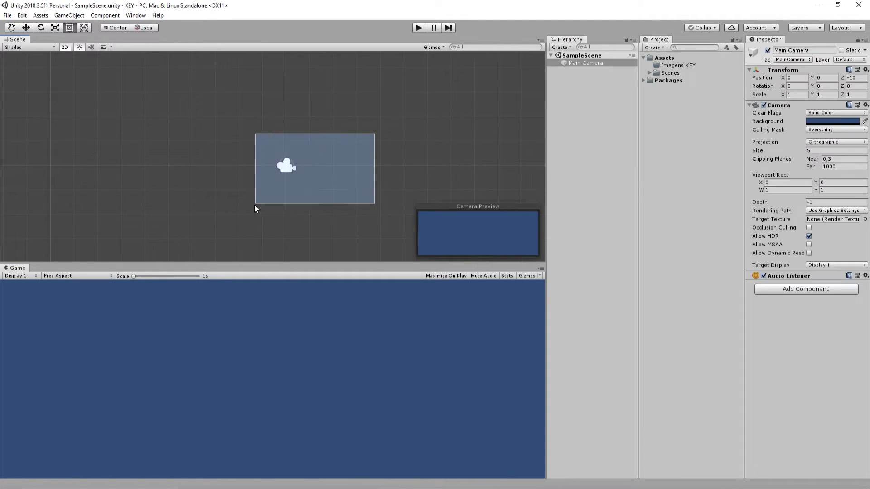
pyautogui.moveTo(333, 163); pyautogui.dragTo(335, 162)
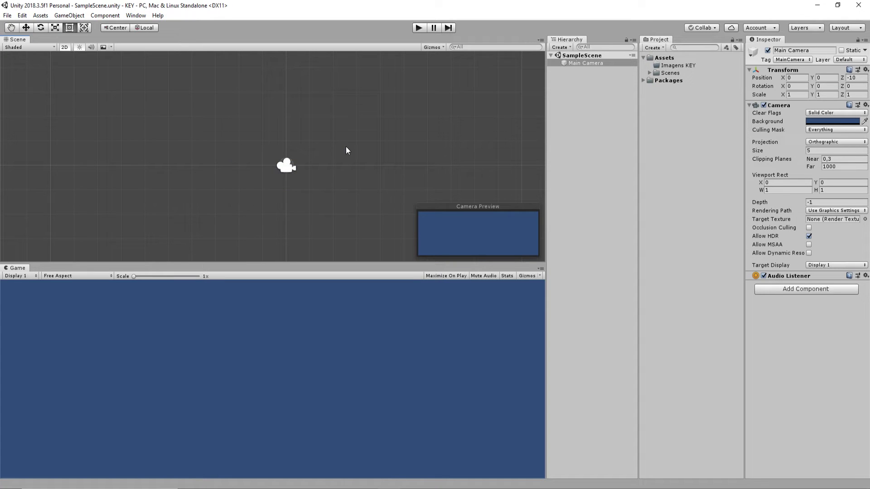
pyautogui.click(695, 114)
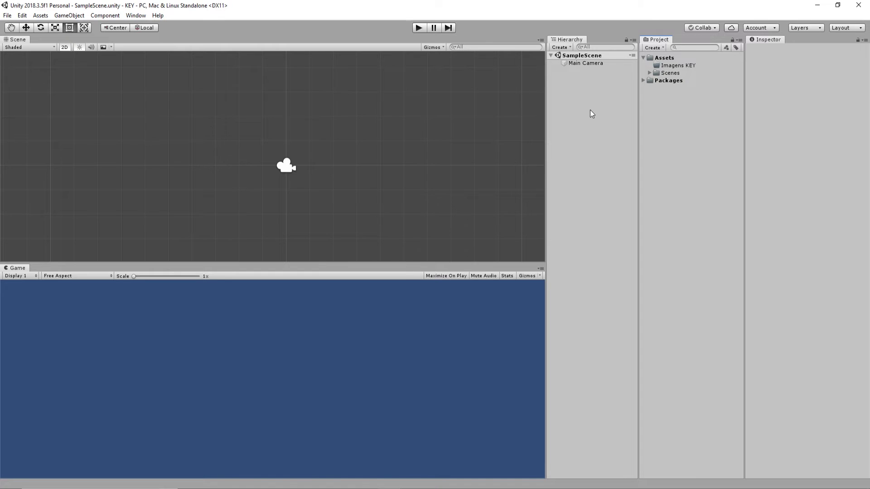
pyautogui.click(591, 111)
pyautogui.click(280, 168)
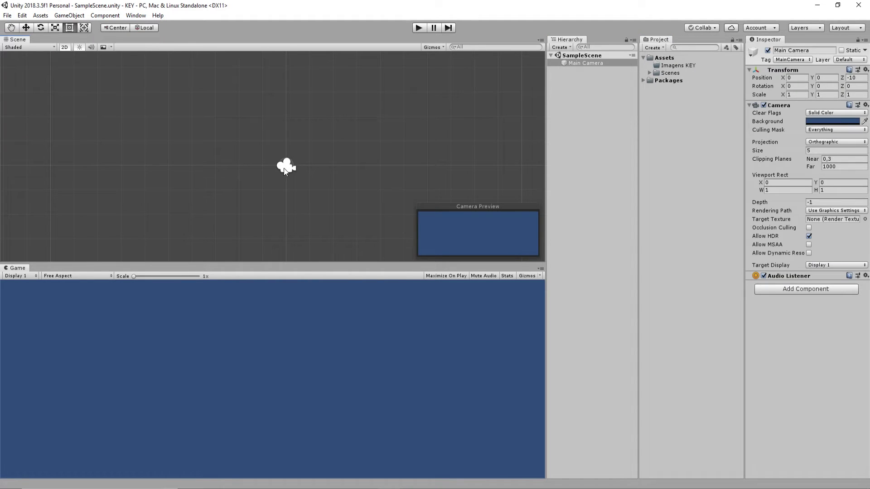
pyautogui.click(590, 64)
pyautogui.click(591, 56)
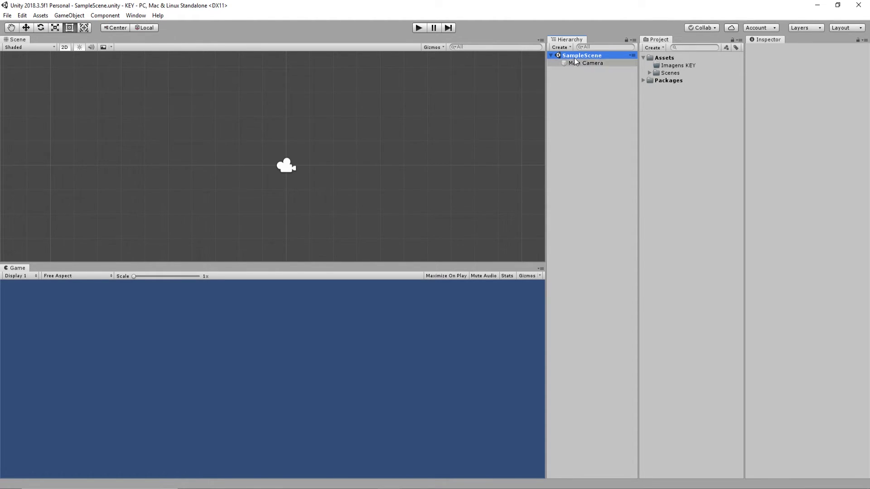
# - Reselect the camera with several selection boxes, then click empty space to deselect it
pyautogui.click(576, 63)
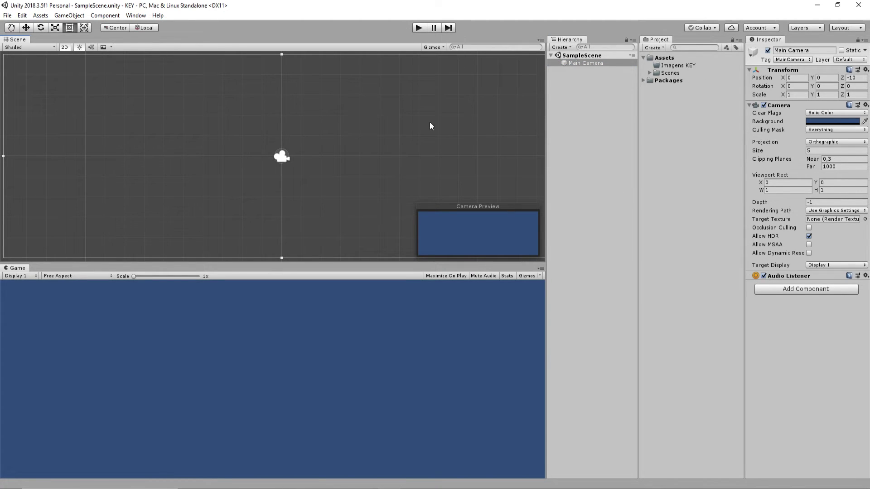
pyautogui.moveTo(312, 129); pyautogui.dragTo(244, 183)
pyautogui.click(232, 195)
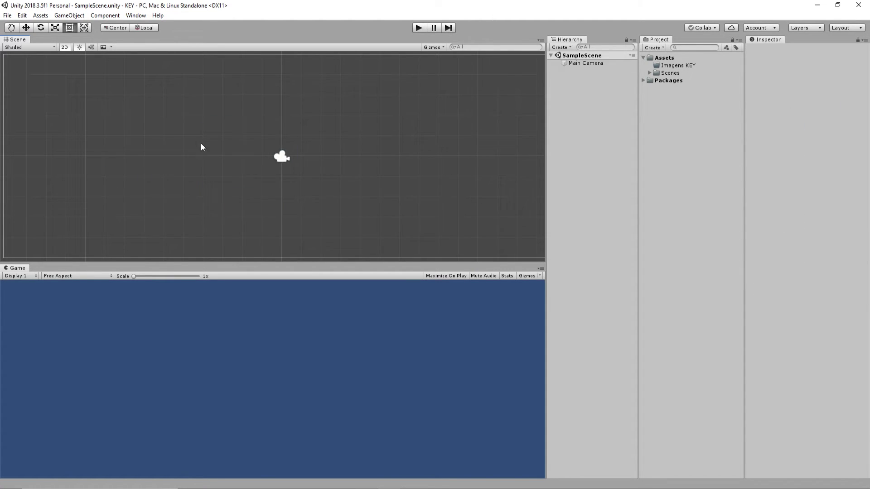
pyautogui.moveTo(231, 110); pyautogui.dragTo(302, 168)
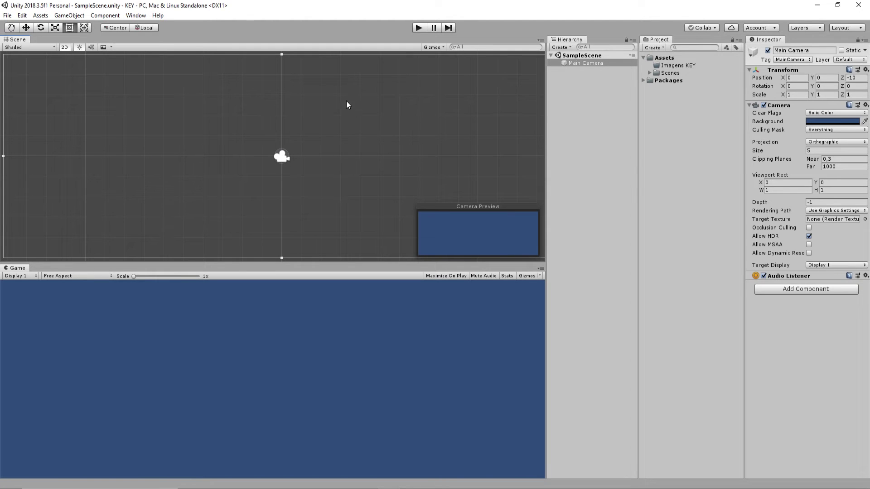
pyautogui.moveTo(346, 101); pyautogui.dragTo(308, 123)
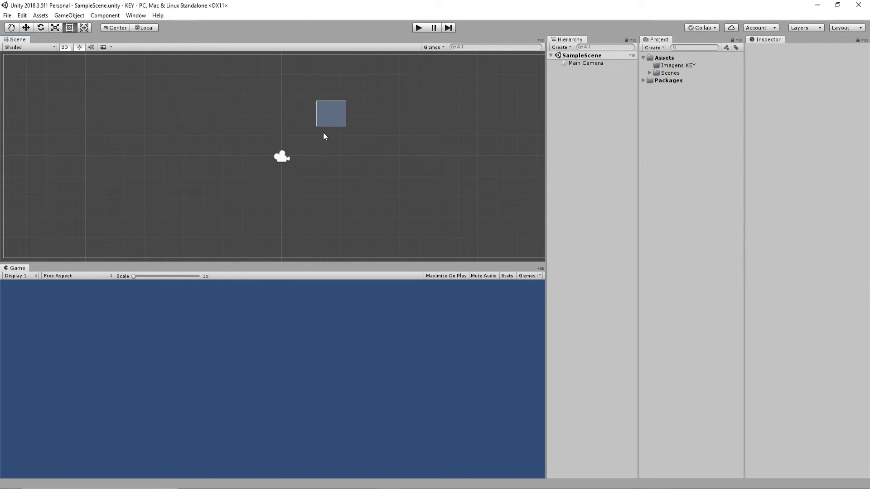
pyautogui.moveTo(307, 122); pyautogui.dragTo(225, 199)
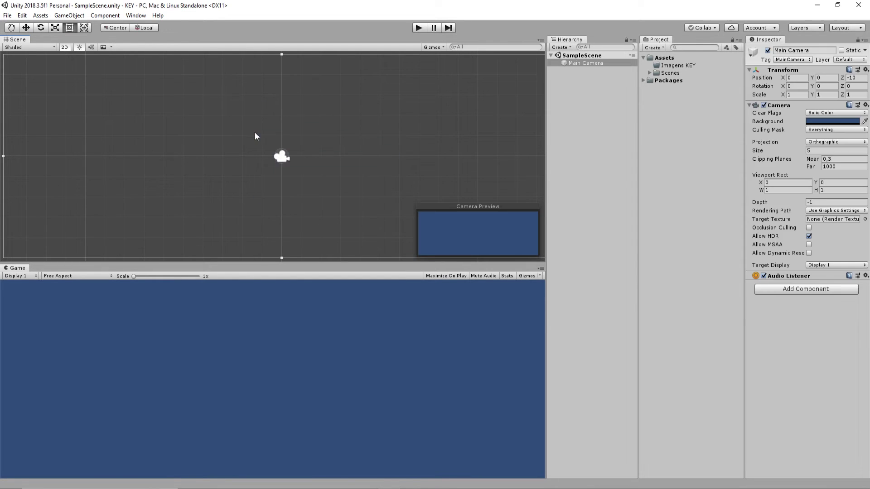
pyautogui.click(331, 138)
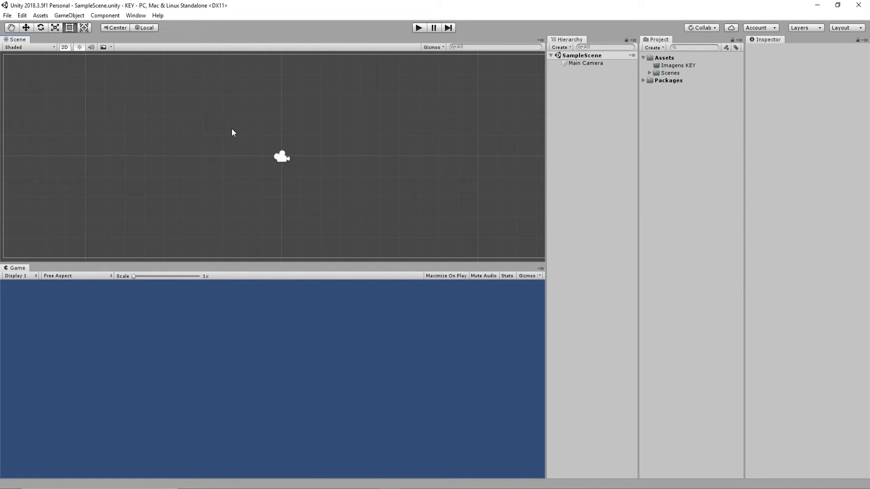
# - Pan the Scene view down and left with the Hand tool (Q), then return to the Rect tool (T)
pyautogui.press('q')
pyautogui.moveTo(231, 138); pyautogui.dragTo(194, 182)
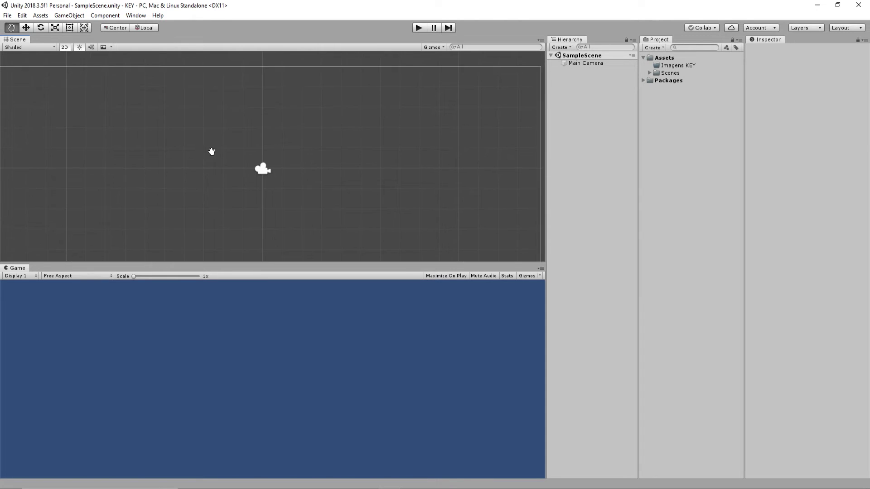
pyautogui.press('t')
pyautogui.moveTo(193, 182)
pyautogui.mouseDown(button='middle')
pyautogui.moveTo(318, 165)
pyautogui.moveTo(171, 144)
pyautogui.moveTo(189, 165)
pyautogui.moveTo(196, 133)
pyautogui.moveTo(212, 136)
pyautogui.moveTo(140, 146)
pyautogui.moveTo(363, 150)
pyautogui.moveTo(205, 116)
pyautogui.mouseUp(button='middle')
pyautogui.moveTo(64, 117)
pyautogui.mouseDown(button='middle')
pyautogui.moveTo(194, 140)
pyautogui.moveTo(318, 130)
pyautogui.moveTo(51, 81)
pyautogui.moveTo(182, 123)
pyautogui.moveTo(410, 169)
pyautogui.moveTo(382, 190)
pyautogui.moveTo(278, 131)
pyautogui.moveTo(150, 179)
pyautogui.moveTo(164, 161)
pyautogui.moveTo(353, 165)
pyautogui.moveTo(322, 134)
pyautogui.moveTo(310, 145)
pyautogui.mouseUp(button='middle')
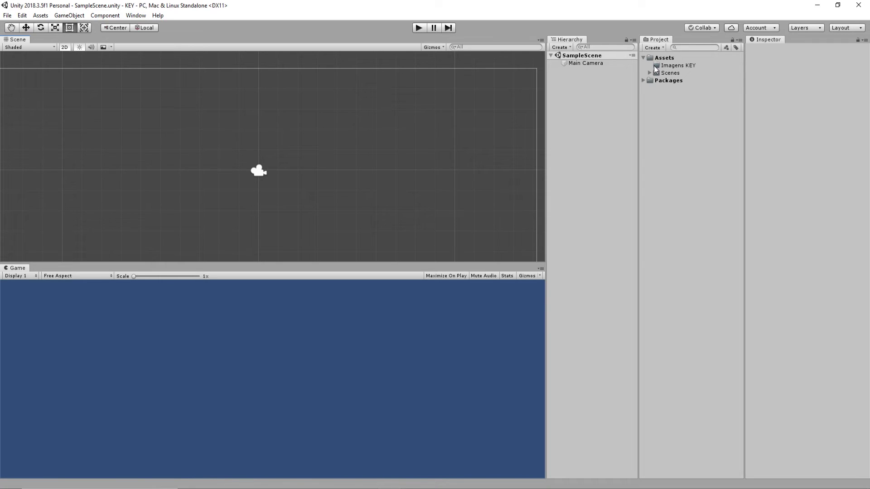
pyautogui.click(688, 135)
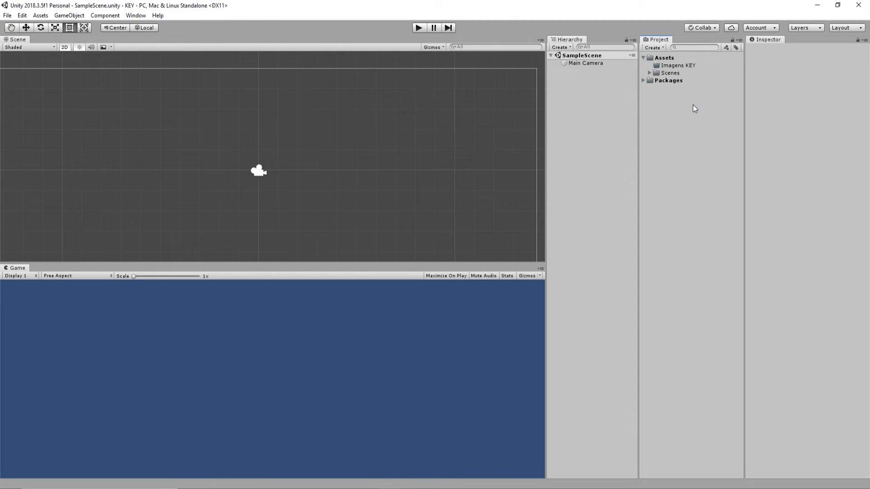
pyautogui.click(643, 57)
pyautogui.click(643, 58)
pyautogui.click(678, 65)
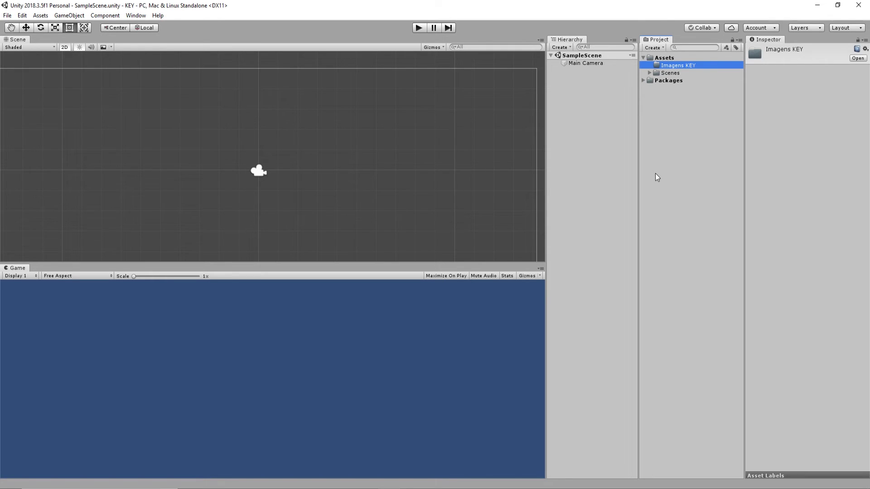
pyautogui.click(701, 120)
pyautogui.click(787, 45)
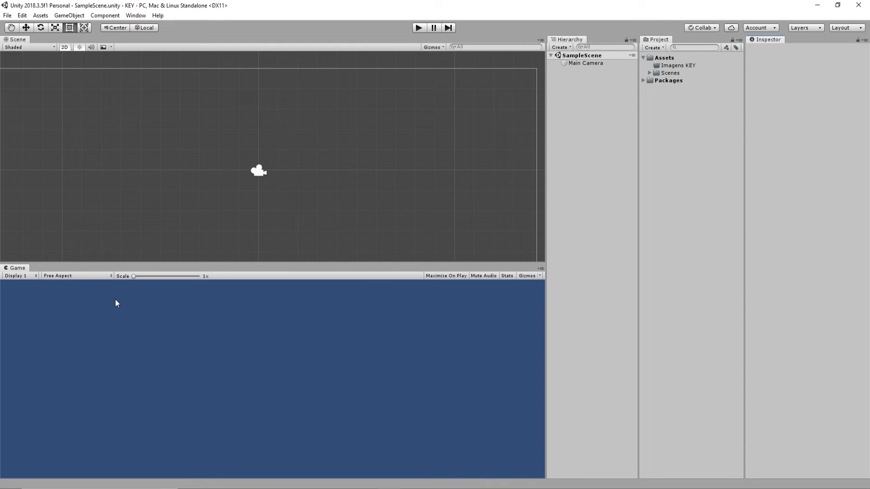
pyautogui.click(15, 269)
# - Pan the Scene view and box-select the Main Camera
pyautogui.moveTo(306, 160); pyautogui.dragTo(321, 149, button='middle')
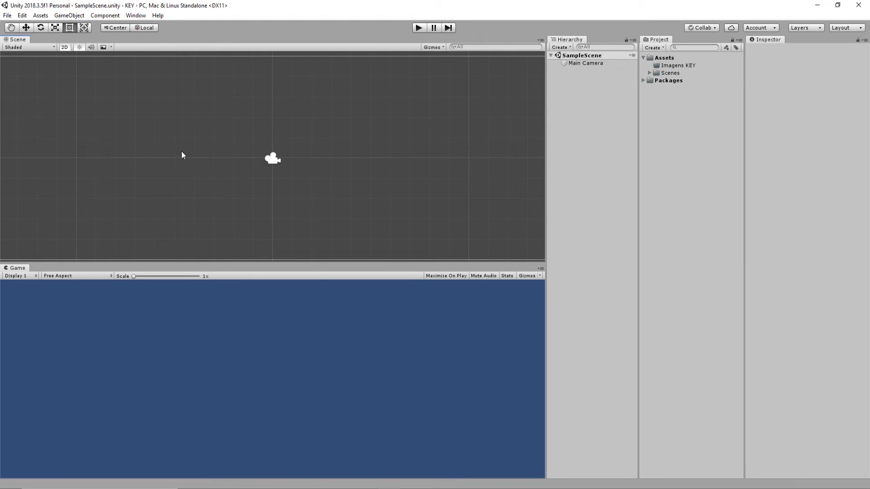
pyautogui.moveTo(265, 146); pyautogui.dragTo(363, 212)
pyautogui.moveTo(208, 113); pyautogui.dragTo(308, 189)
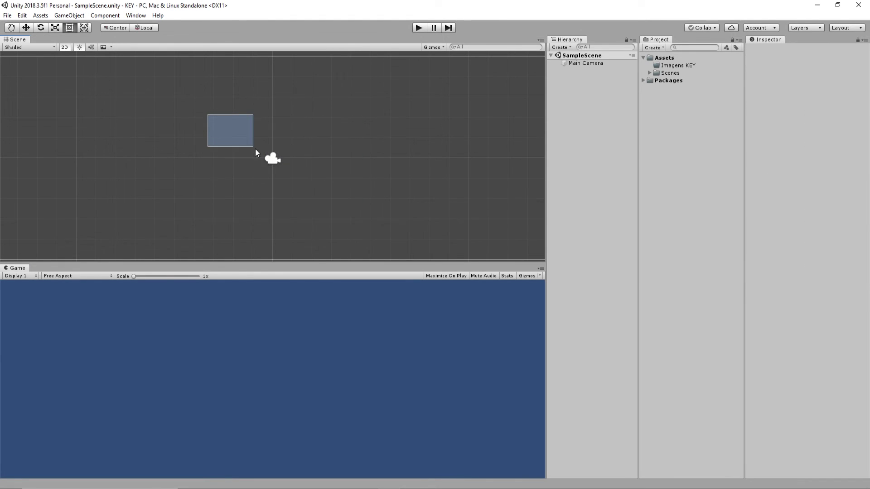
pyautogui.moveTo(213, 120); pyautogui.dragTo(344, 226)
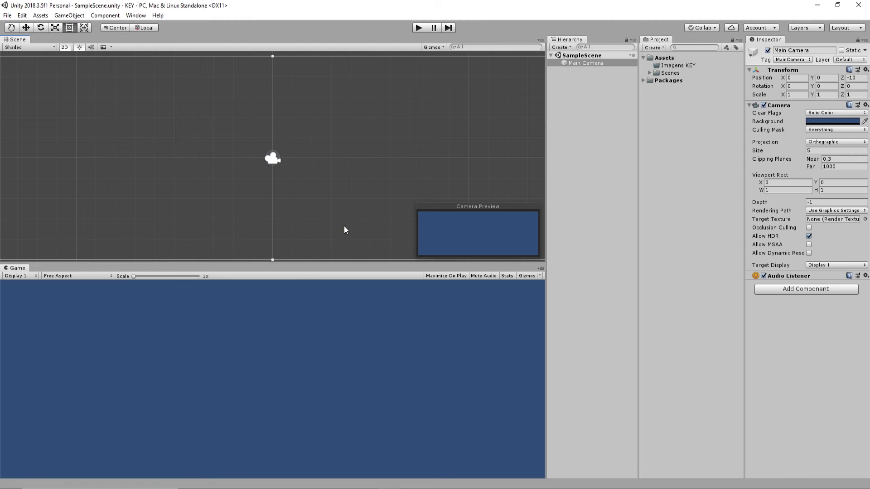
pyautogui.moveTo(199, 101); pyautogui.dragTo(292, 161)
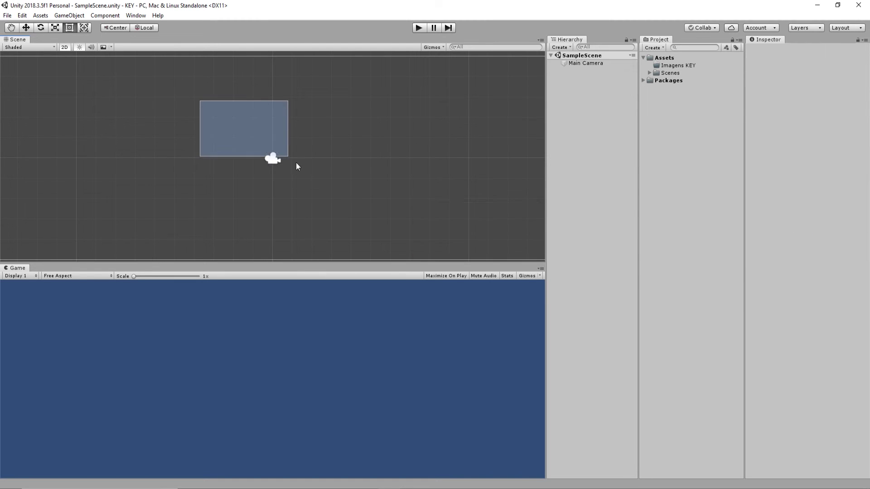
# - With the Move tool, drag the Main Camera right and up along its X and Y arrows
pyautogui.click(25, 28)
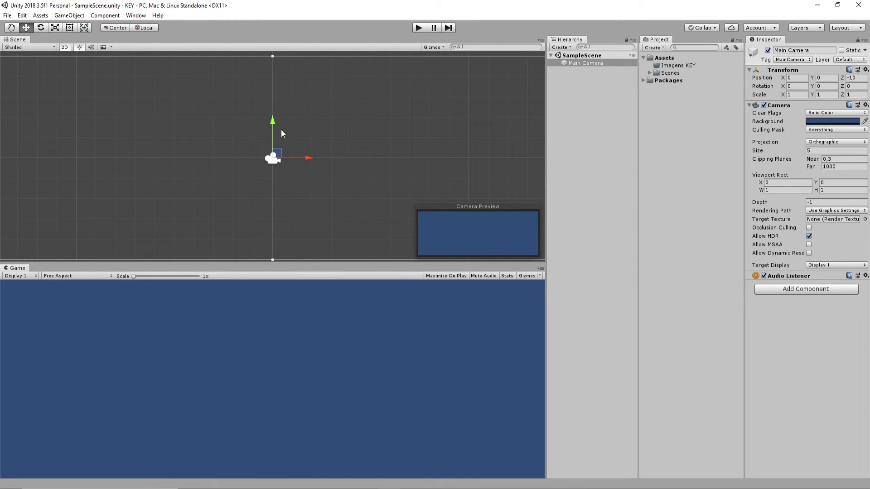
pyautogui.moveTo(304, 157)
pyautogui.mouseDown()
pyautogui.moveTo(395, 151)
pyautogui.moveTo(308, 197)
pyautogui.mouseUp()
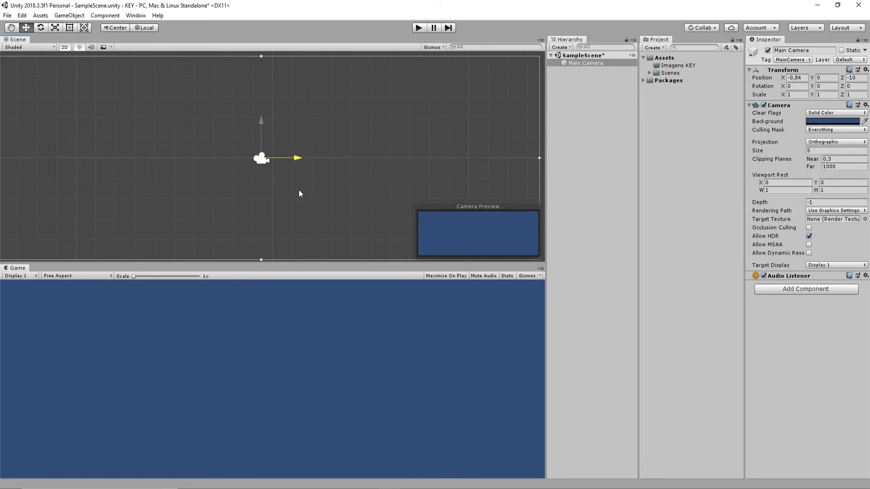
pyautogui.moveTo(308, 197); pyautogui.dragTo(305, 202)
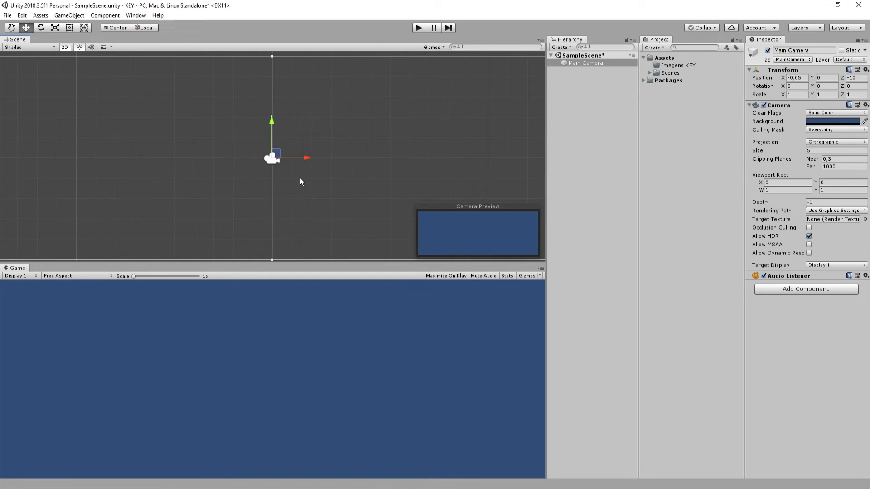
pyautogui.moveTo(273, 123); pyautogui.dragTo(278, 128)
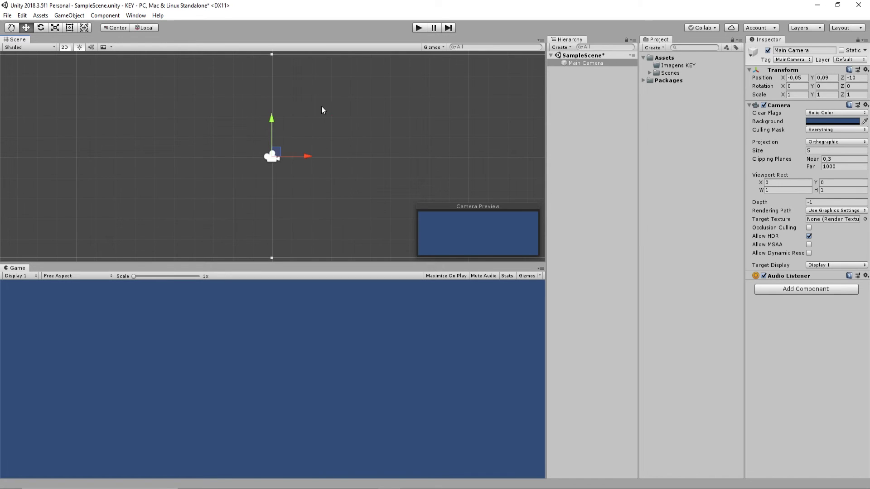
pyautogui.moveTo(308, 156); pyautogui.dragTo(349, 158)
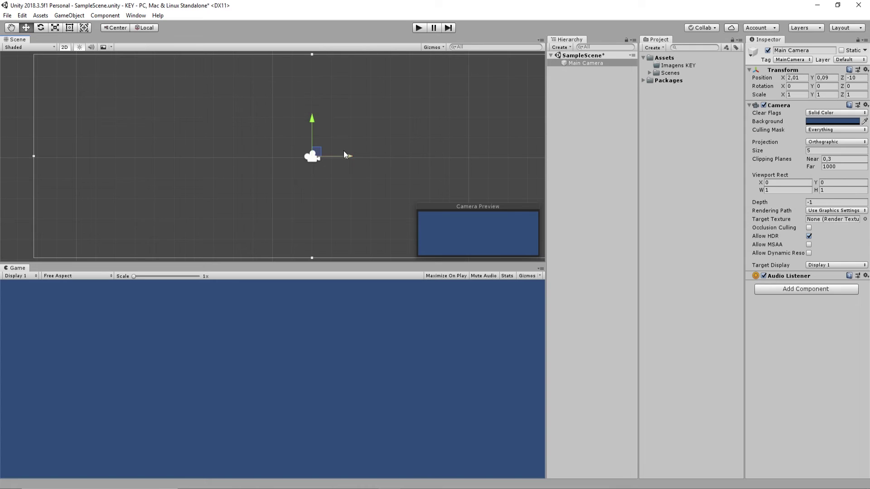
pyautogui.moveTo(351, 156)
pyautogui.mouseDown()
pyautogui.moveTo(403, 162)
pyautogui.moveTo(274, 160)
pyautogui.moveTo(340, 157)
pyautogui.mouseUp()
# - Return the camera near the origin (X -0,04, Y 0,02, Z -10) and switch the Scene view to 3D
pyautogui.moveTo(304, 122)
pyautogui.mouseDown()
pyautogui.moveTo(305, 136)
pyautogui.moveTo(305, 109)
pyautogui.mouseUp()
pyautogui.moveTo(339, 145)
pyautogui.mouseDown()
pyautogui.moveTo(294, 145)
pyautogui.moveTo(284, 157)
pyautogui.mouseUp()
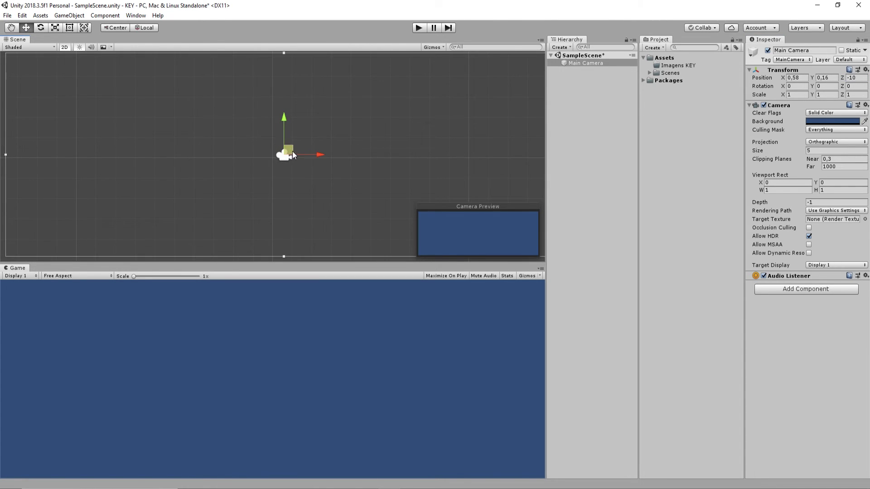
pyautogui.moveTo(284, 157); pyautogui.dragTo(311, 169)
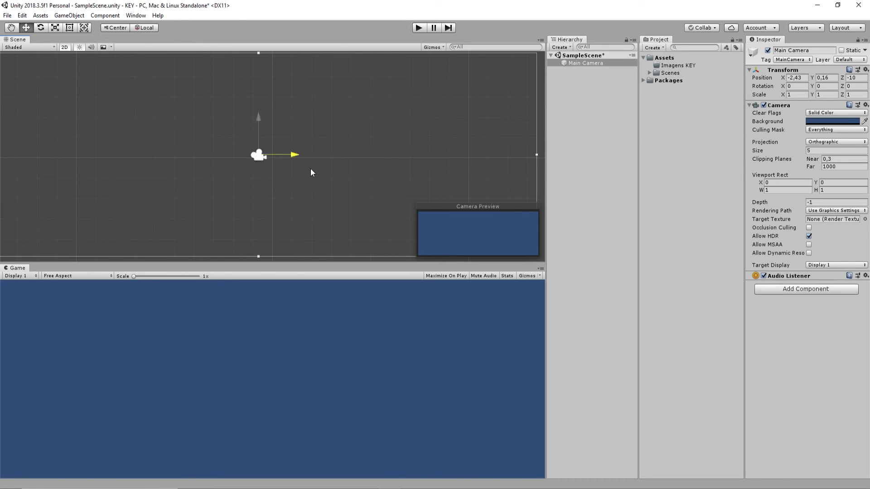
pyautogui.moveTo(281, 119); pyautogui.dragTo(281, 123)
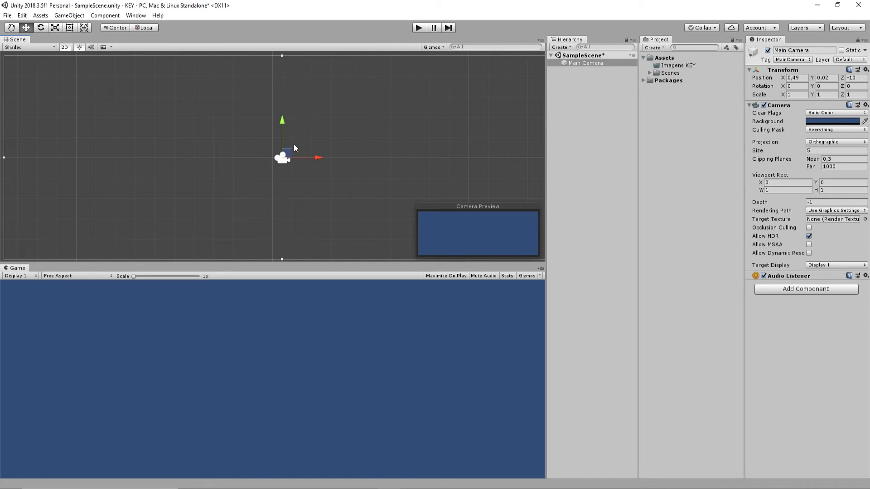
pyautogui.moveTo(316, 156); pyautogui.dragTo(306, 157)
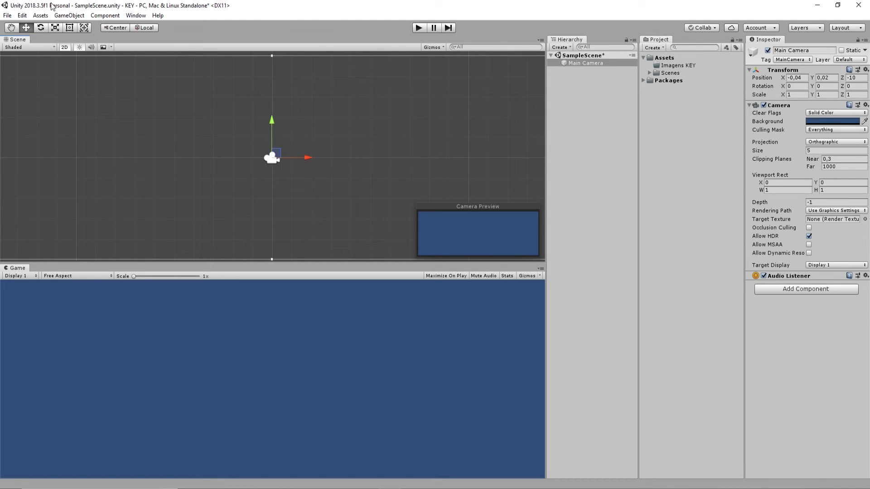
pyautogui.click(64, 48)
pyautogui.moveTo(80, 61)
pyautogui.mouseDown(button='middle')
pyautogui.moveTo(156, 117)
pyautogui.moveTo(362, 186)
pyautogui.mouseUp(button='middle')
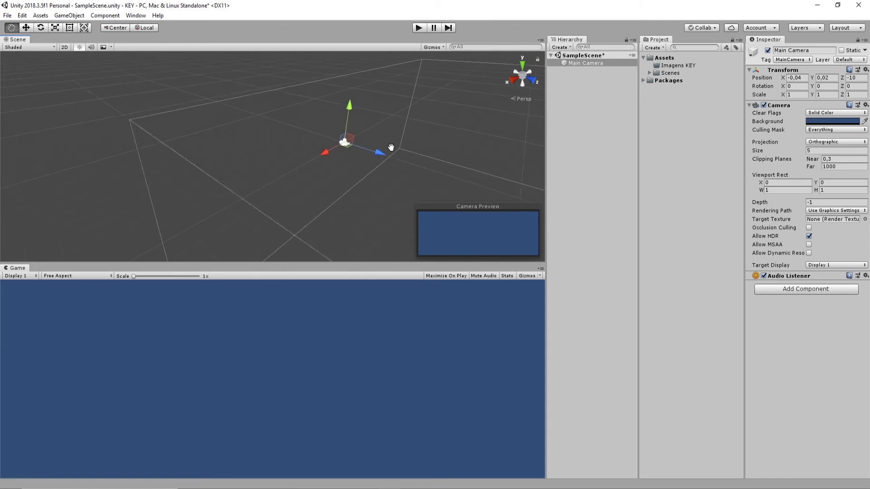
# - Try moving the camera along Z, undo it, and switch the Scene view back to 2D
pyautogui.moveTo(363, 185); pyautogui.dragTo(366, 178)
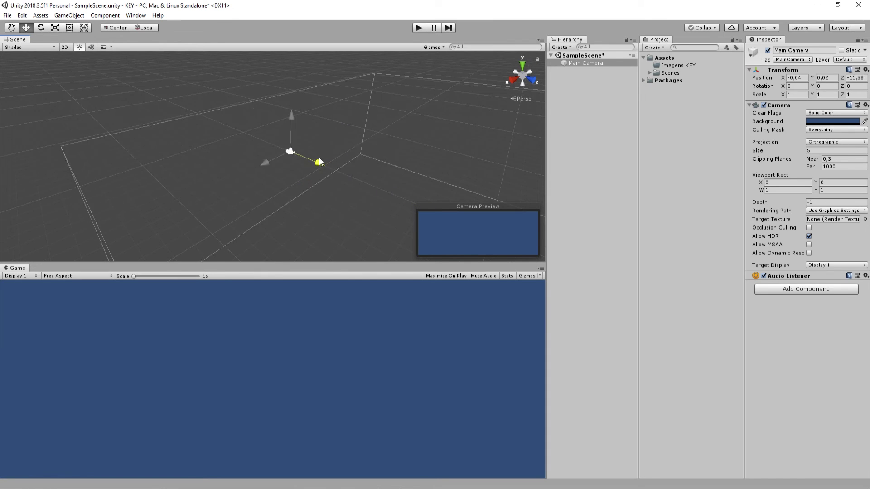
pyautogui.moveTo(366, 182); pyautogui.dragTo(301, 160)
pyautogui.hotkey('ctrl', 'z')
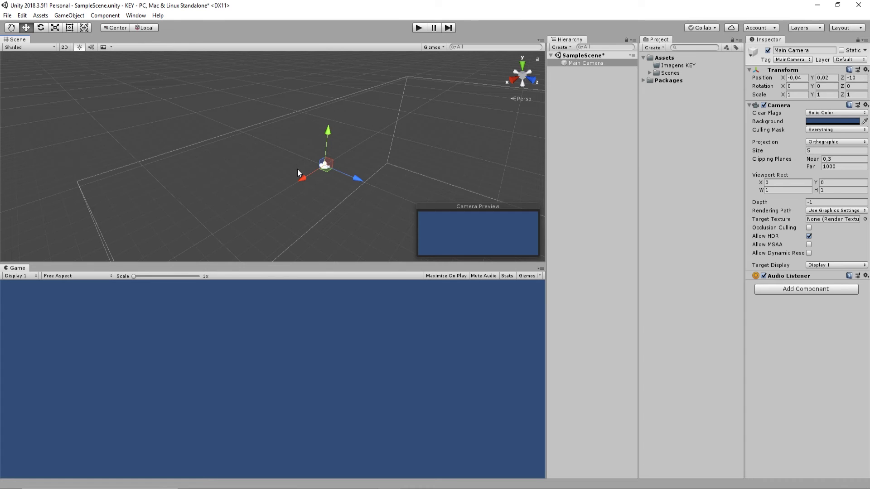
pyautogui.click(62, 48)
# - Pan and zoom the Scene view to centre the camera frame, with the Move tool active
pyautogui.moveTo(216, 222); pyautogui.dragTo(348, 111, button='middle')
pyautogui.scroll(-3, 348, 110)
pyautogui.moveTo(360, 134)
pyautogui.mouseDown()
pyautogui.moveTo(348, 172)
pyautogui.moveTo(288, 166)
pyautogui.mouseUp()
pyautogui.scroll(1, 348, 172)
pyautogui.scroll(-1, 404, 148)
pyautogui.scroll(2, 161, 169)
pyautogui.moveTo(162, 169); pyautogui.dragTo(198, 175)
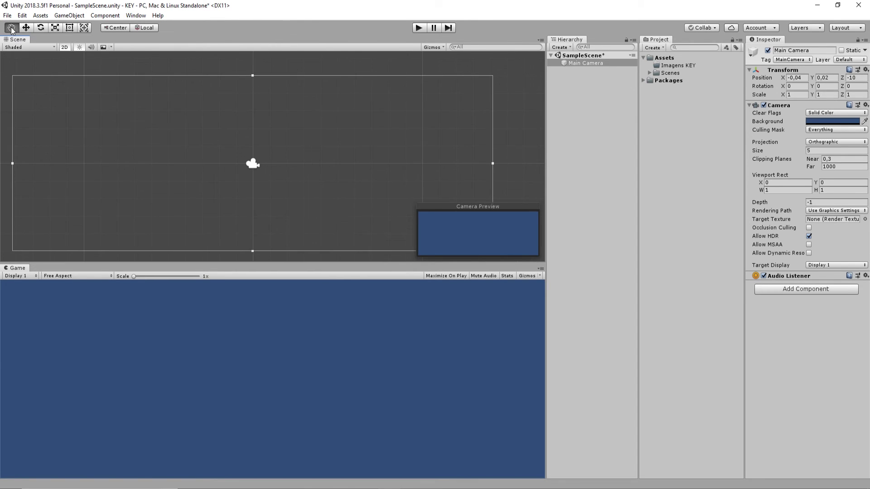
pyautogui.moveTo(100, 142)
pyautogui.mouseDown()
pyautogui.moveTo(177, 146)
pyautogui.moveTo(94, 123)
pyautogui.mouseUp()
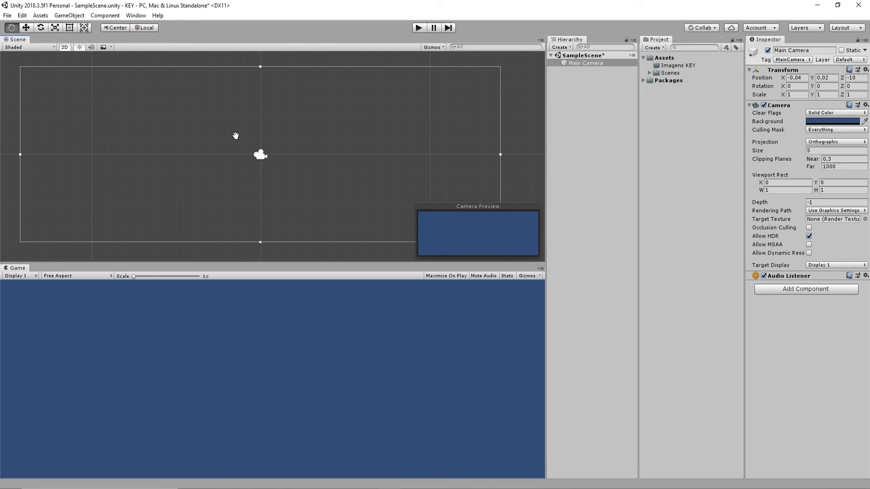
pyautogui.moveTo(144, 119)
pyautogui.mouseDown()
pyautogui.moveTo(352, 145)
pyautogui.moveTo(92, 120)
pyautogui.mouseUp()
pyautogui.click(26, 28)
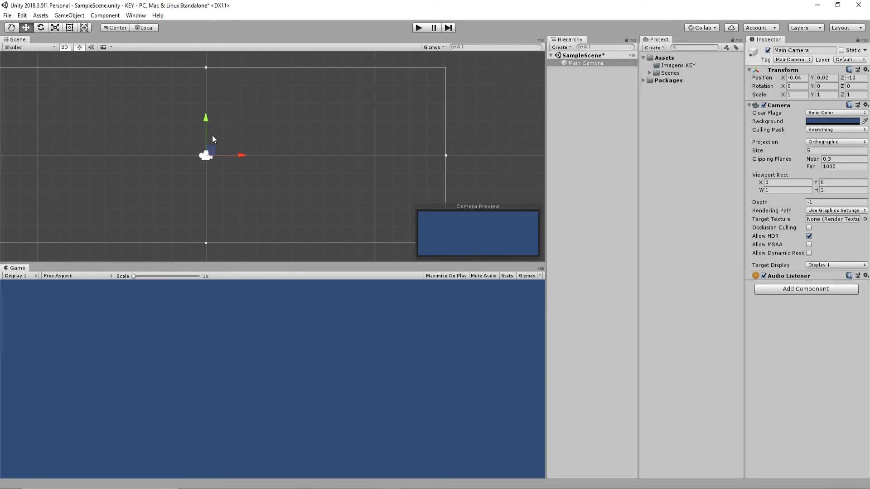
# - Trial-rotate the camera about 54 degrees (undone), then trial-scale it with the Scale tool
pyautogui.click(40, 28)
pyautogui.moveTo(239, 137); pyautogui.dragTo(253, 214)
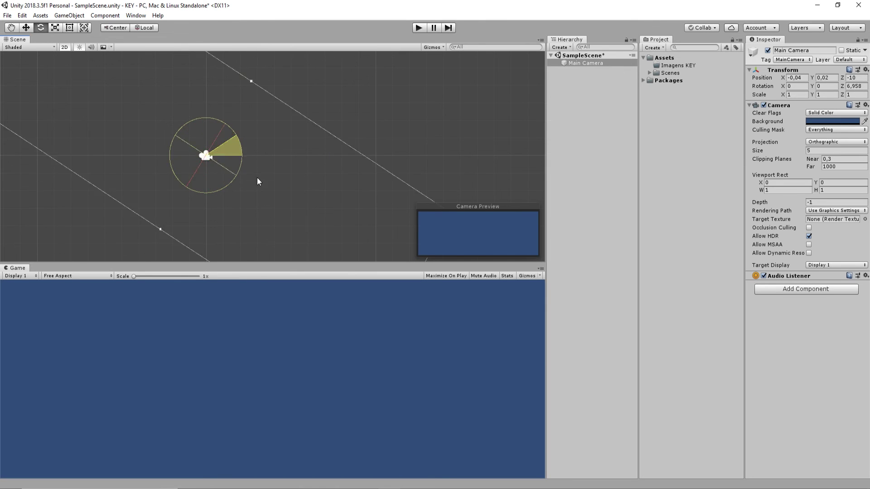
pyautogui.hotkey('ctrl', 'z')
pyautogui.click(55, 29)
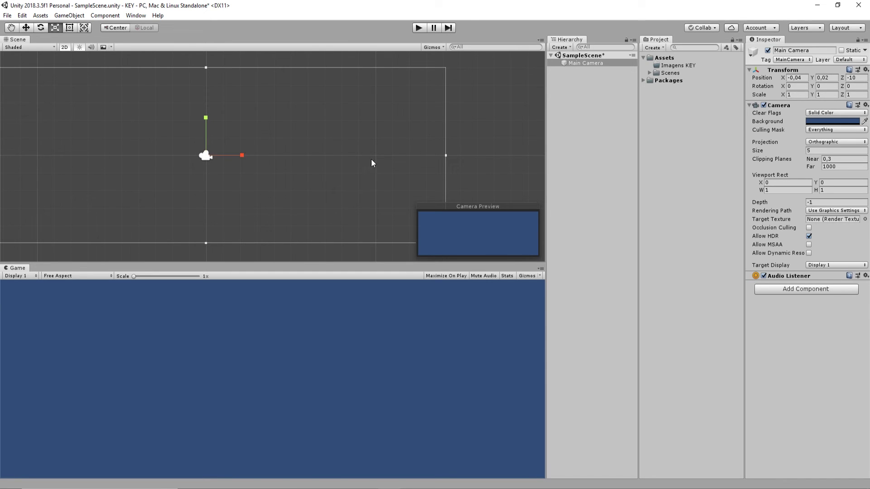
pyautogui.moveTo(206, 155)
pyautogui.mouseDown()
pyautogui.moveTo(355, 111)
pyautogui.moveTo(212, 160)
pyautogui.mouseUp()
# - Try the Rect and Transform tools on the Main Camera, pick the Hand tool, and open the File menu
pyautogui.click(70, 27)
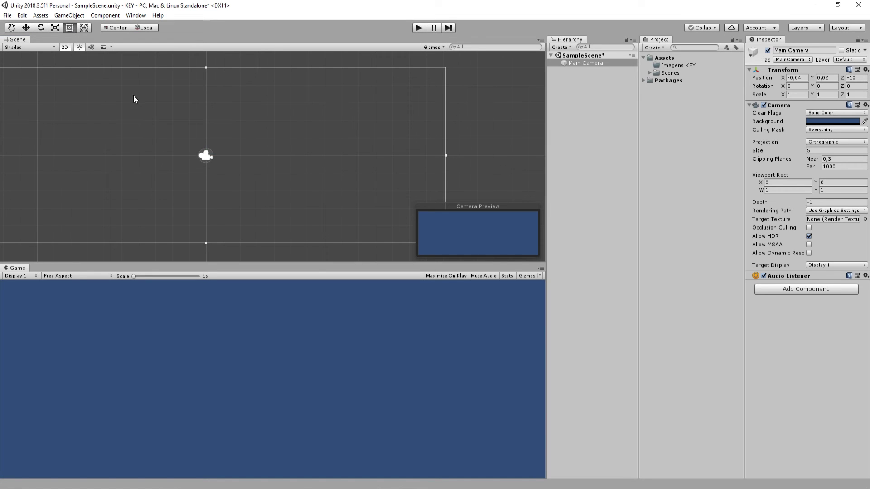
pyautogui.click(109, 54)
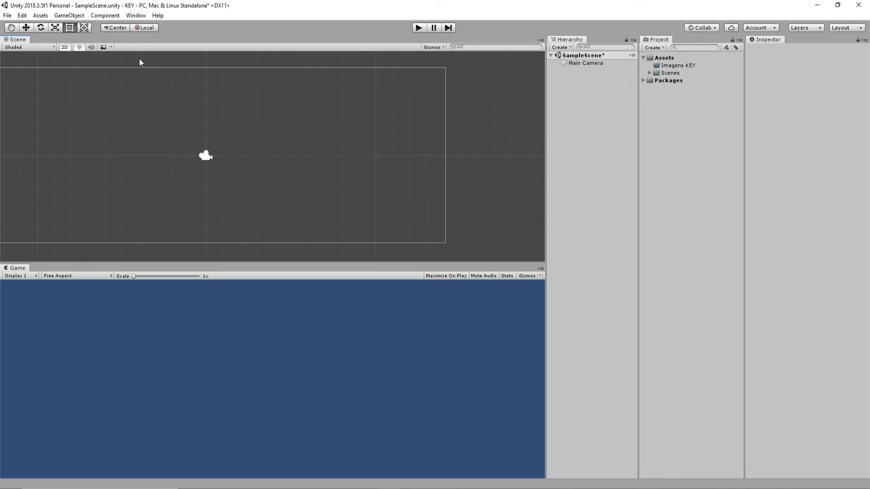
pyautogui.click(81, 29)
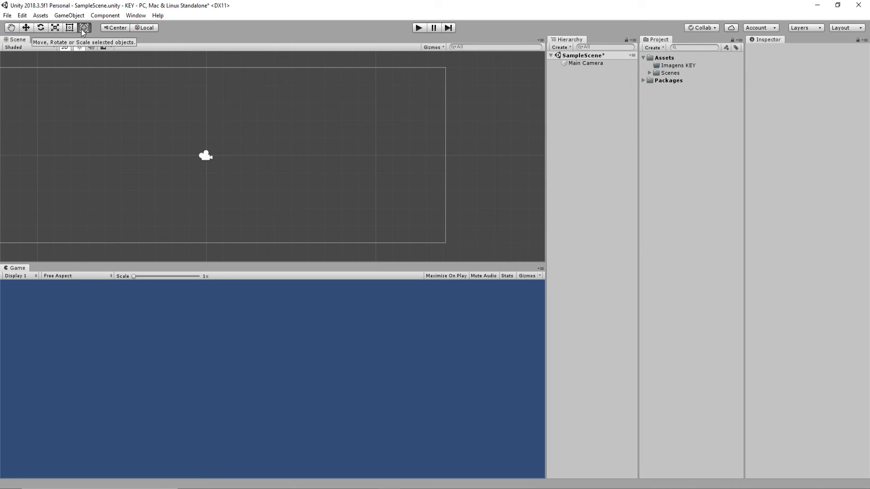
pyautogui.click(206, 155)
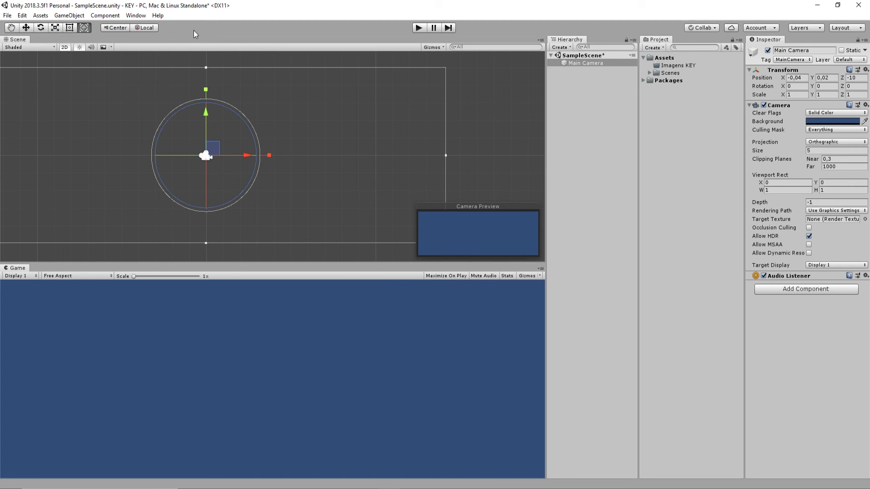
pyautogui.click(11, 28)
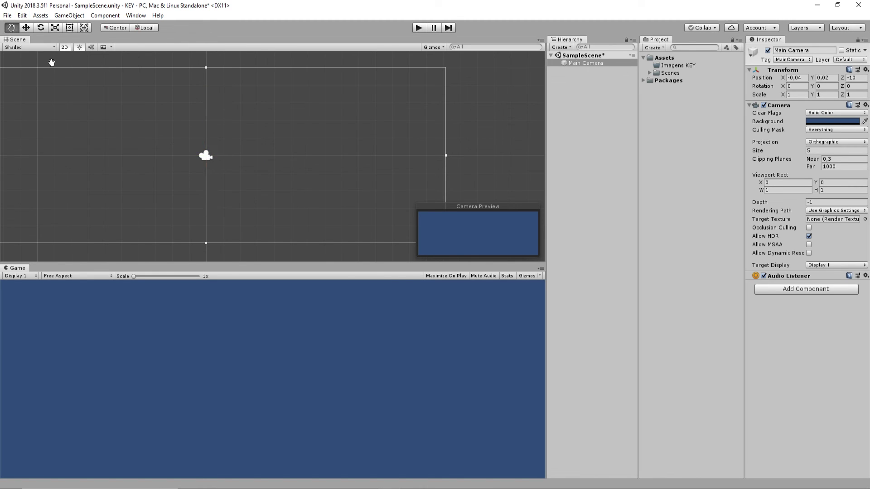
pyautogui.click(7, 16)
pyautogui.moveTo(31, 17)
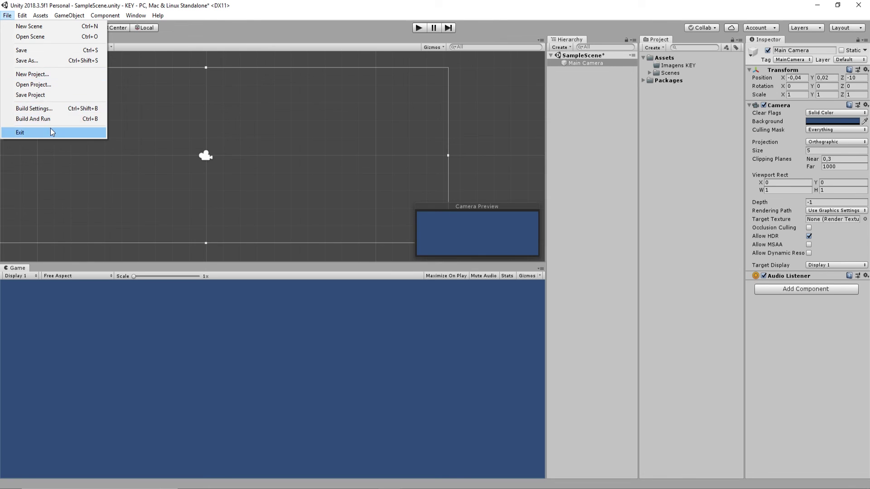
pyautogui.click(49, 107)
pyautogui.moveTo(133, 17); pyautogui.dragTo(185, 26)
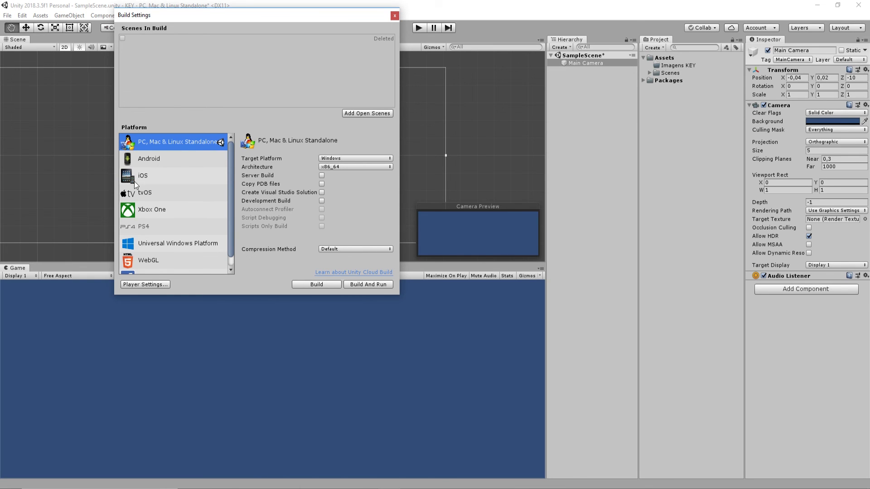
pyautogui.click(151, 156)
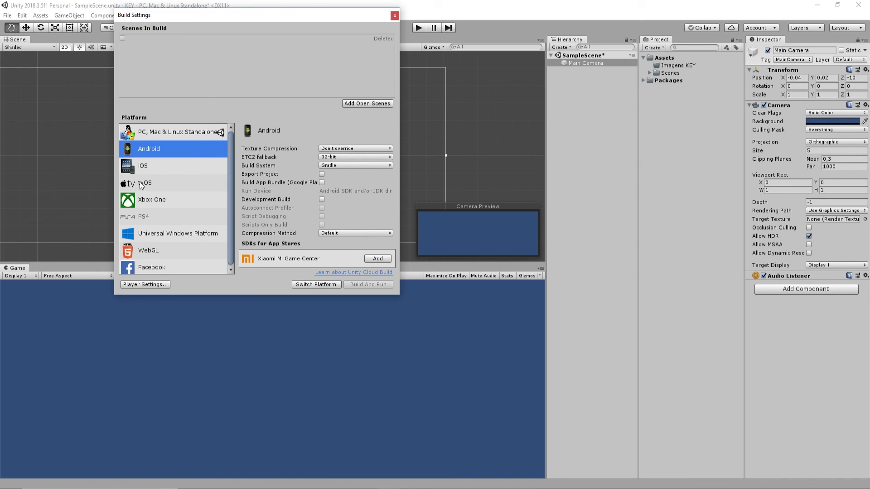
pyautogui.click(395, 20)
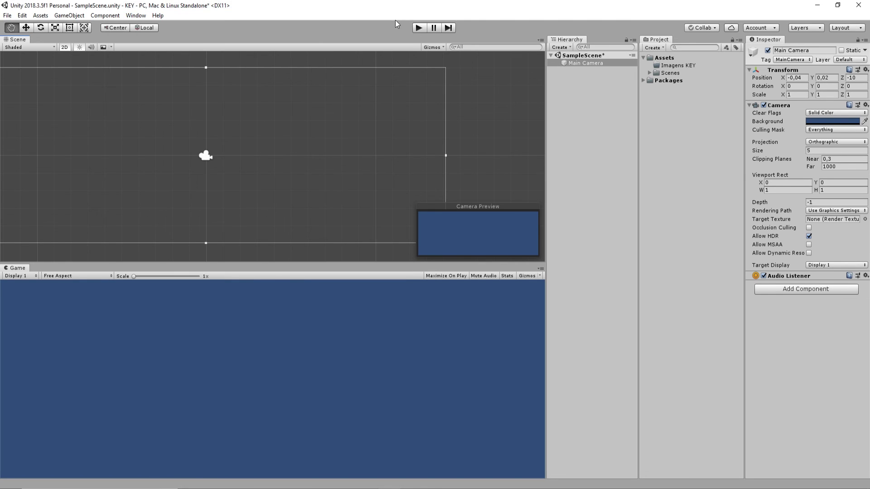
pyautogui.click(21, 16)
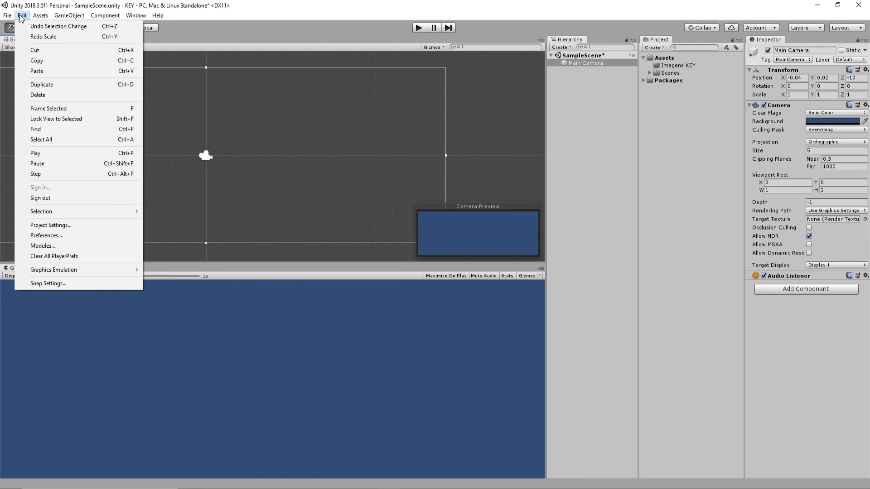
pyautogui.moveTo(41, 16)
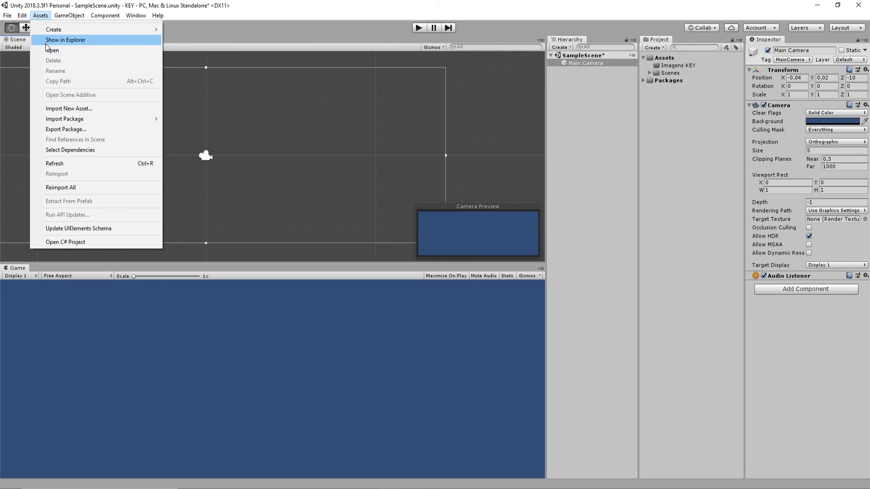
pyautogui.moveTo(76, 18)
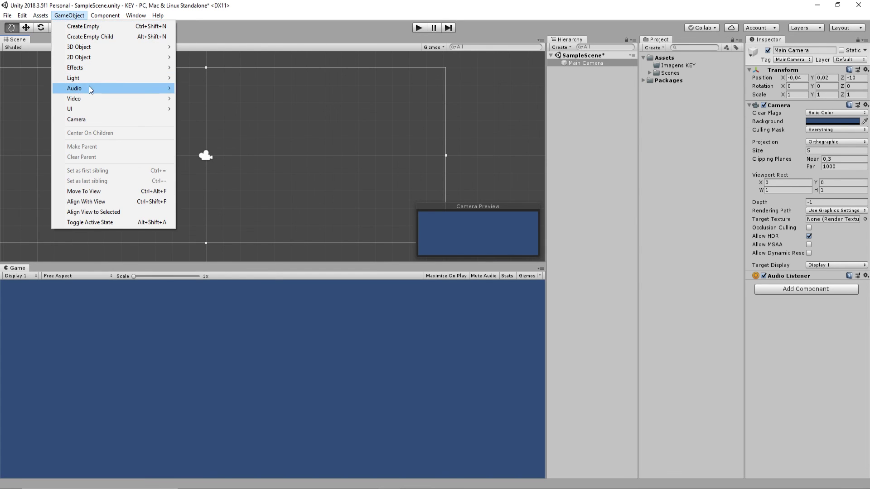
pyautogui.moveTo(104, 108)
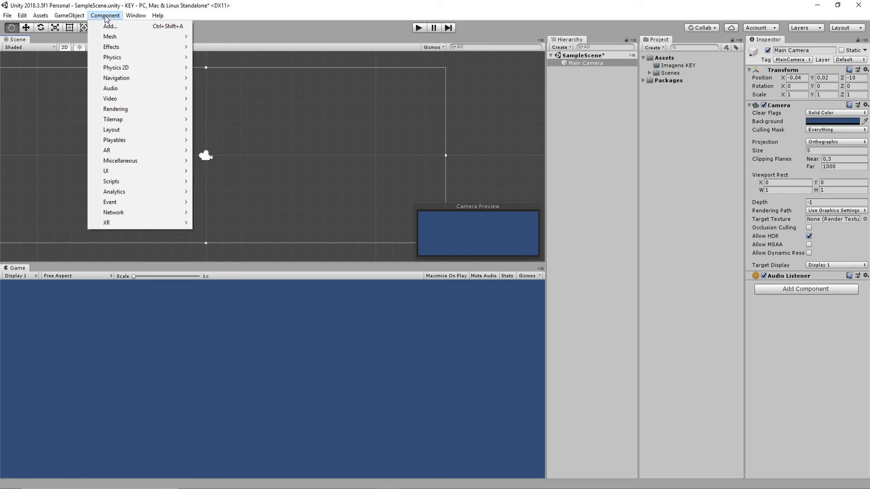
pyautogui.click(278, 5)
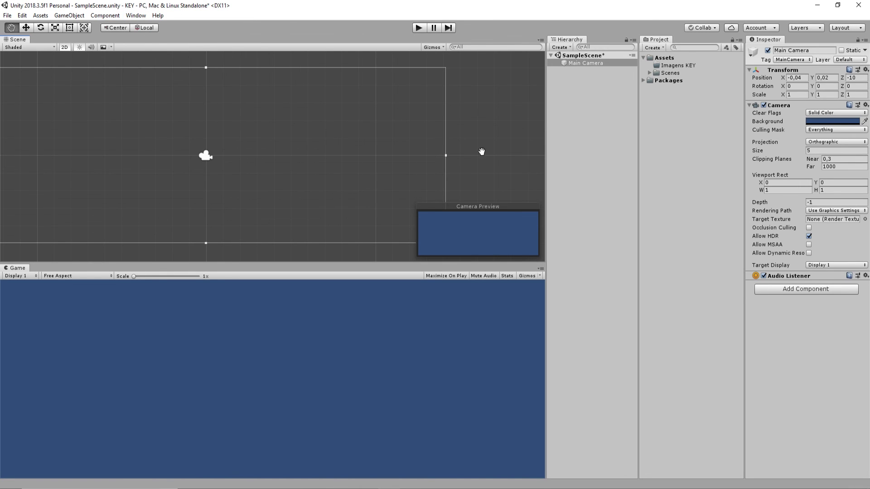